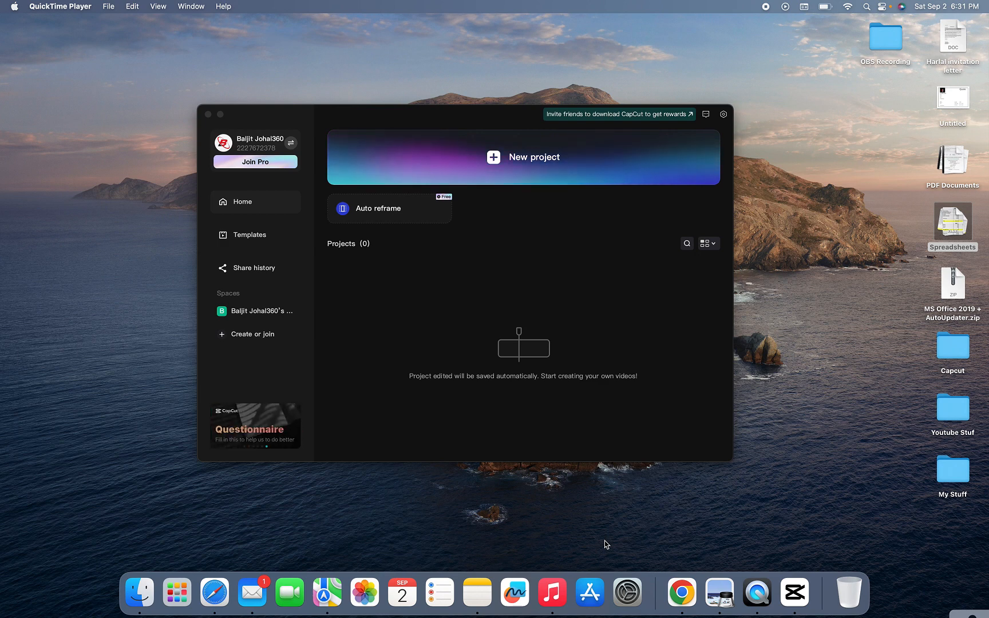
# - Search Google in Safari for the pasted CapCut link, view the results full screen, then close Safari
pyautogui.click(214, 592)
pyautogui.click(517, 178)
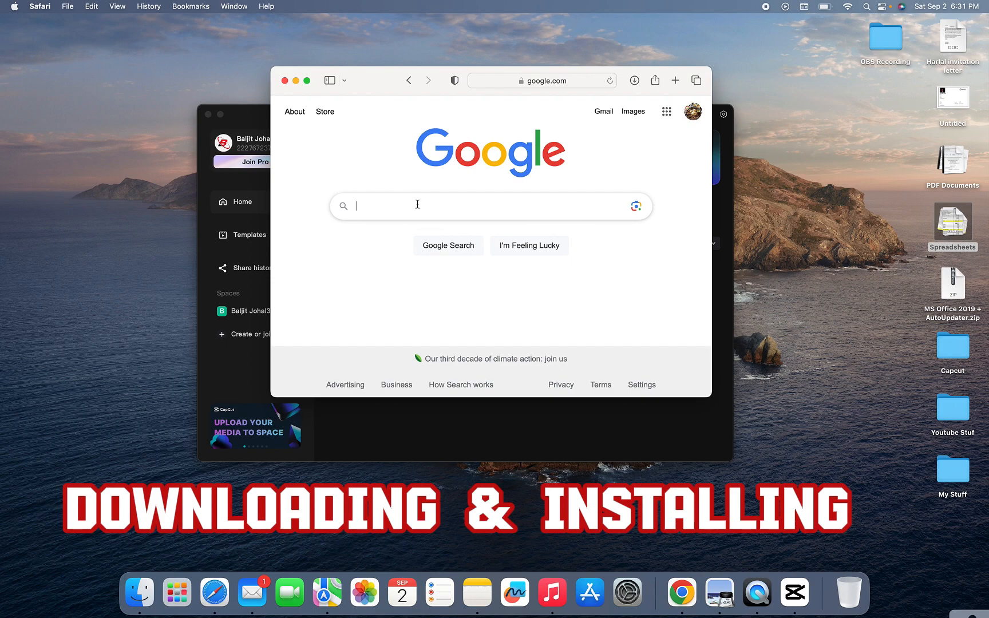
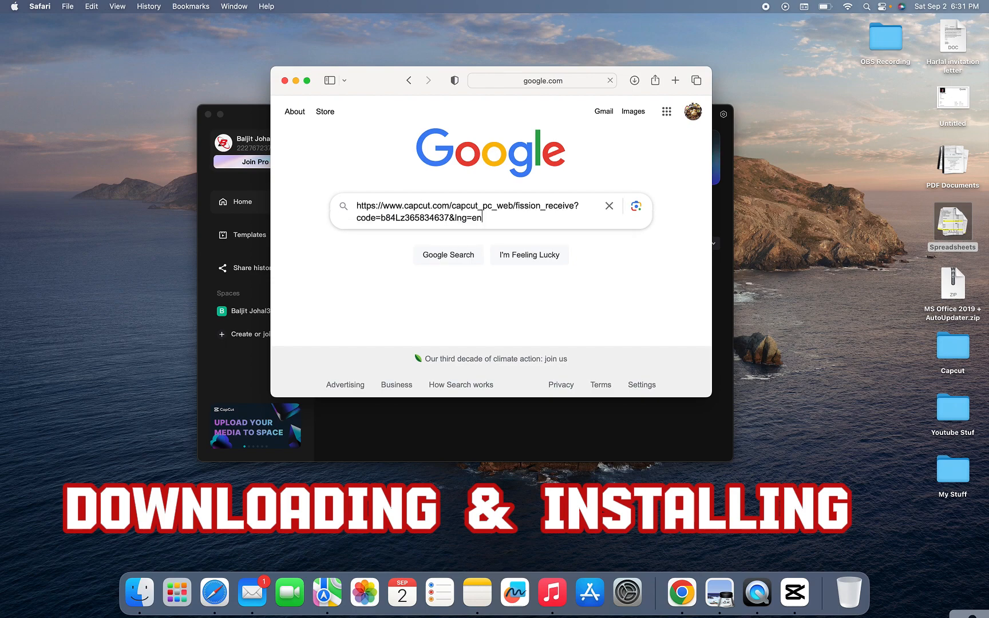
pyautogui.press('Return')
pyautogui.click(307, 81)
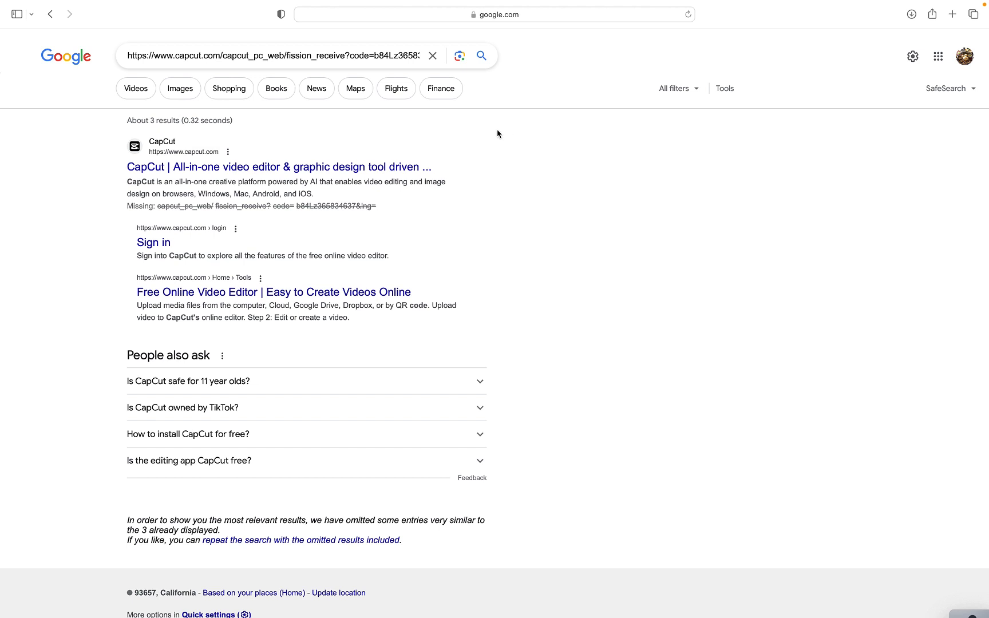
pyautogui.moveTo(41, 5)
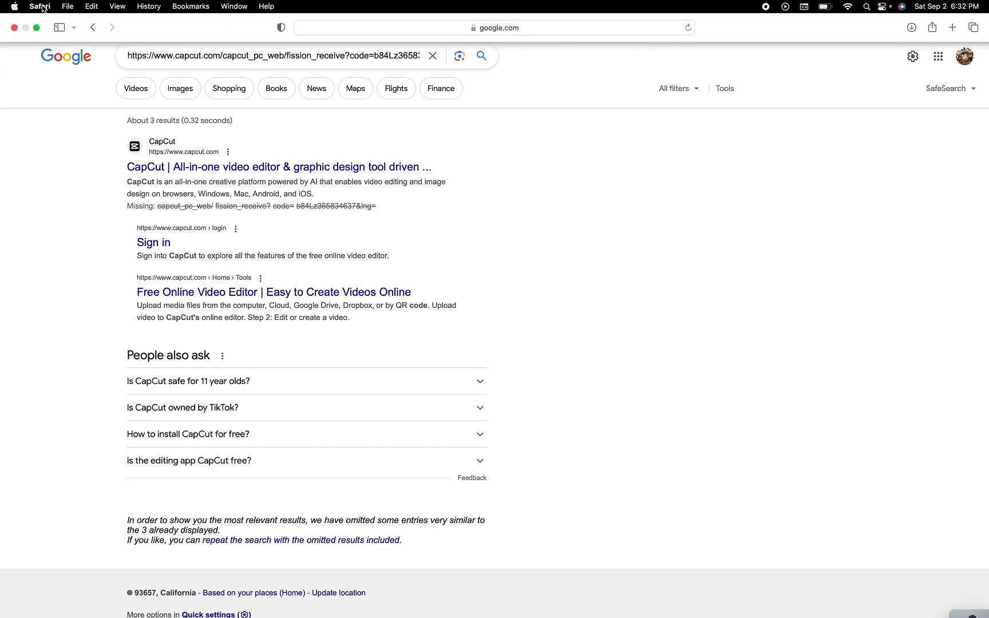
pyautogui.click(15, 30)
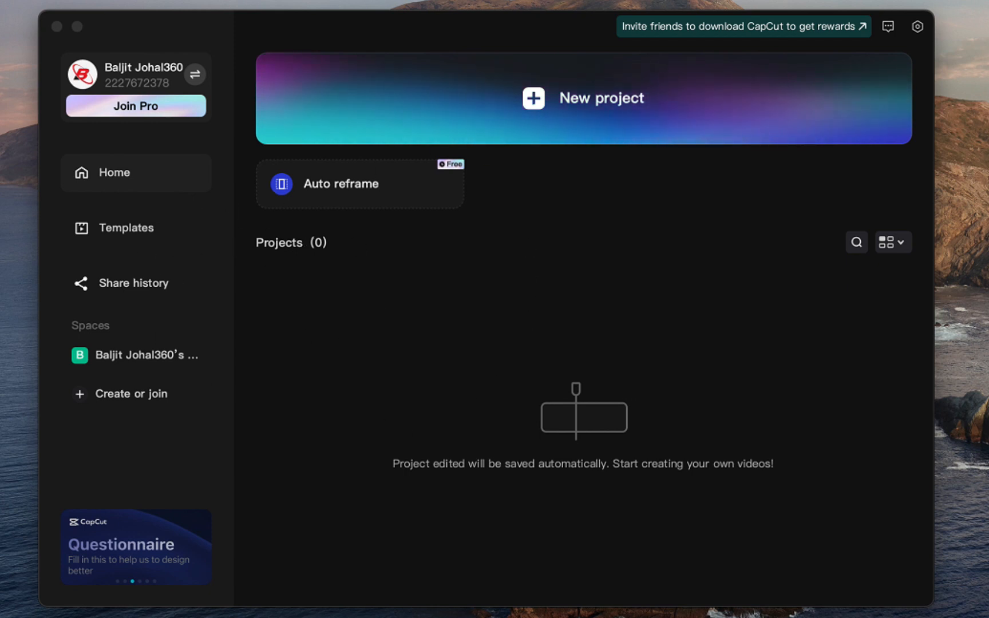
pyautogui.click(133, 236)
pyautogui.moveTo(638, 228)
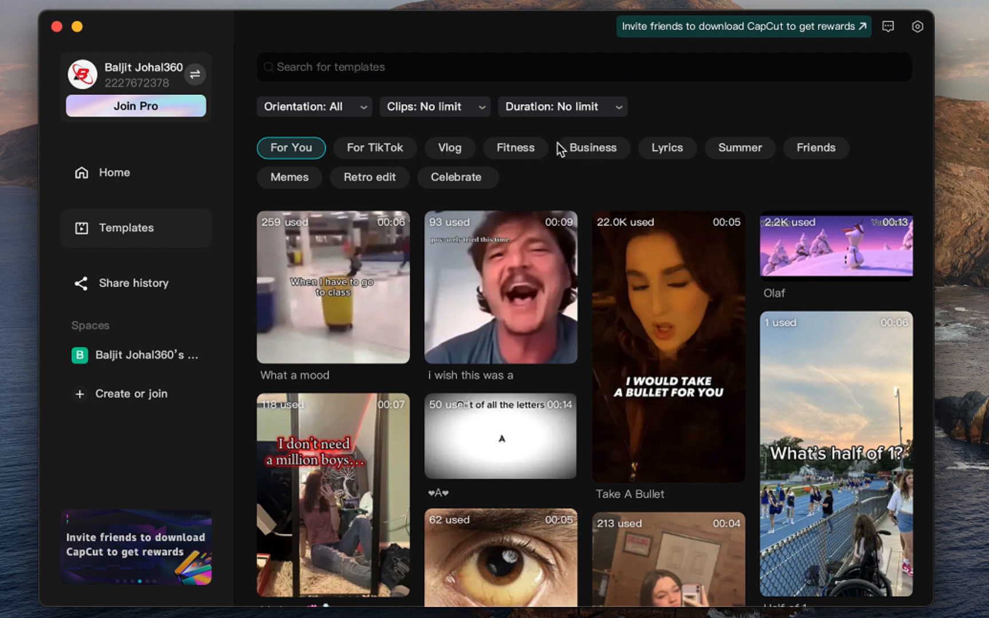
pyautogui.click(585, 110)
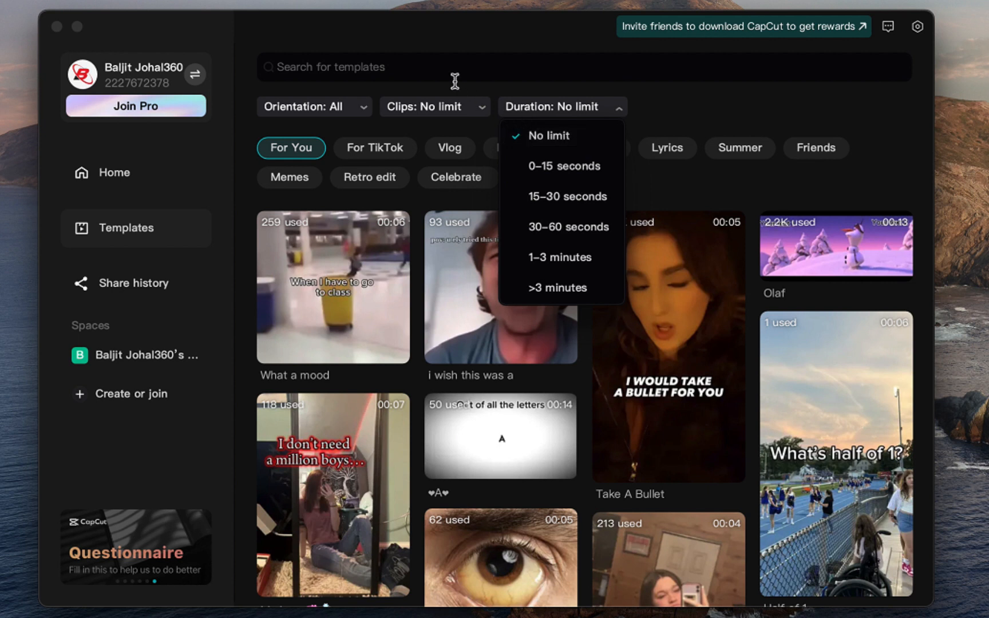
pyautogui.click(435, 108)
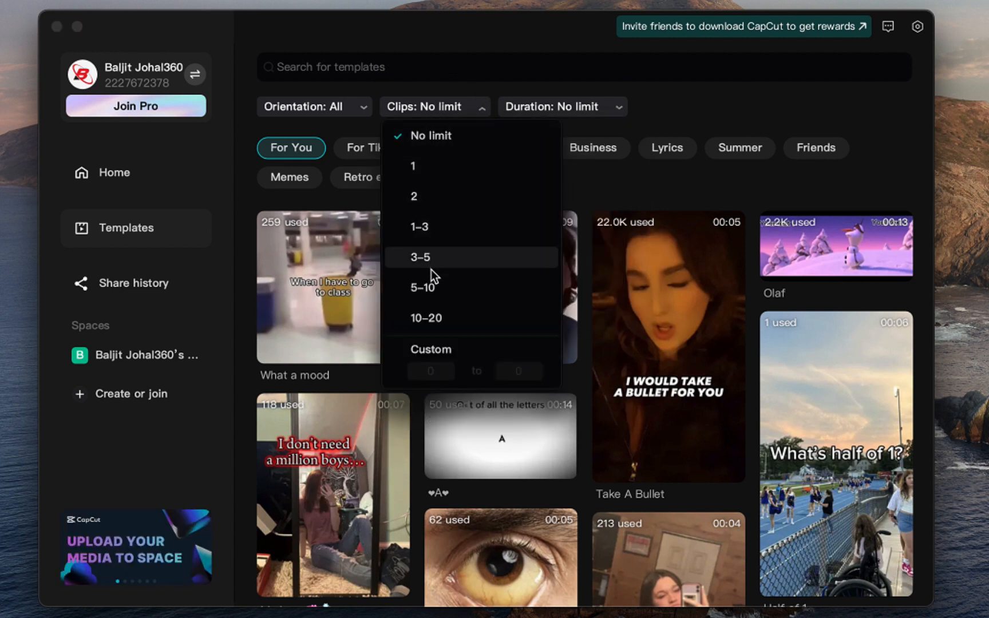
pyautogui.click(477, 71)
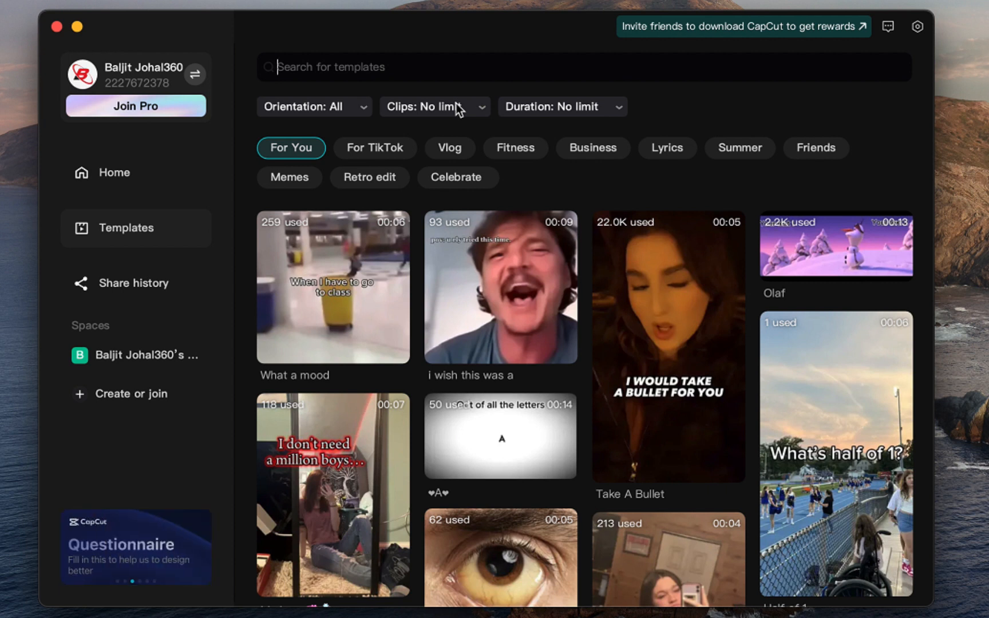
pyautogui.click(341, 107)
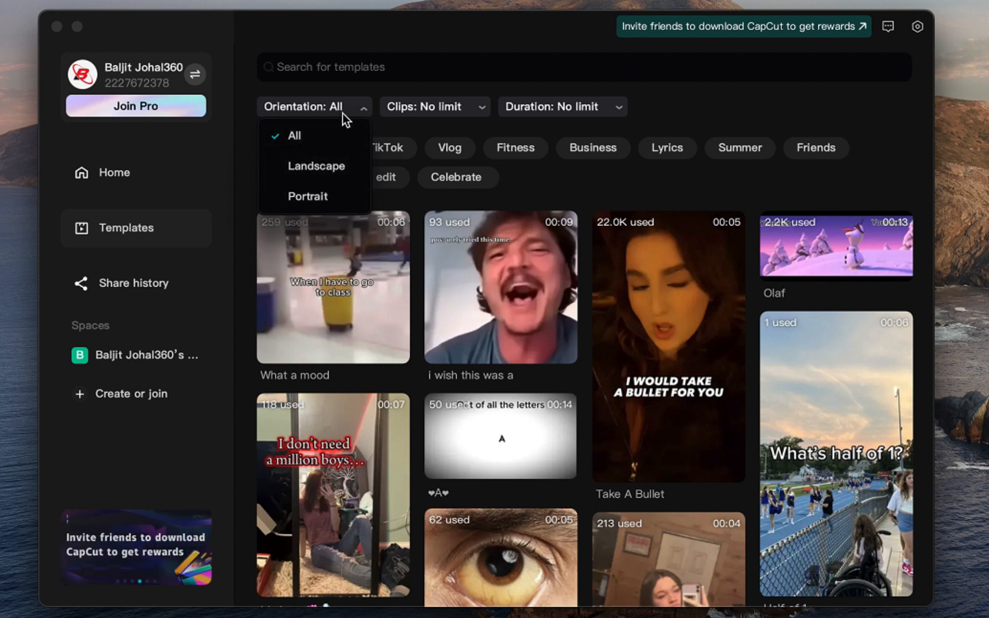
pyautogui.click(321, 121)
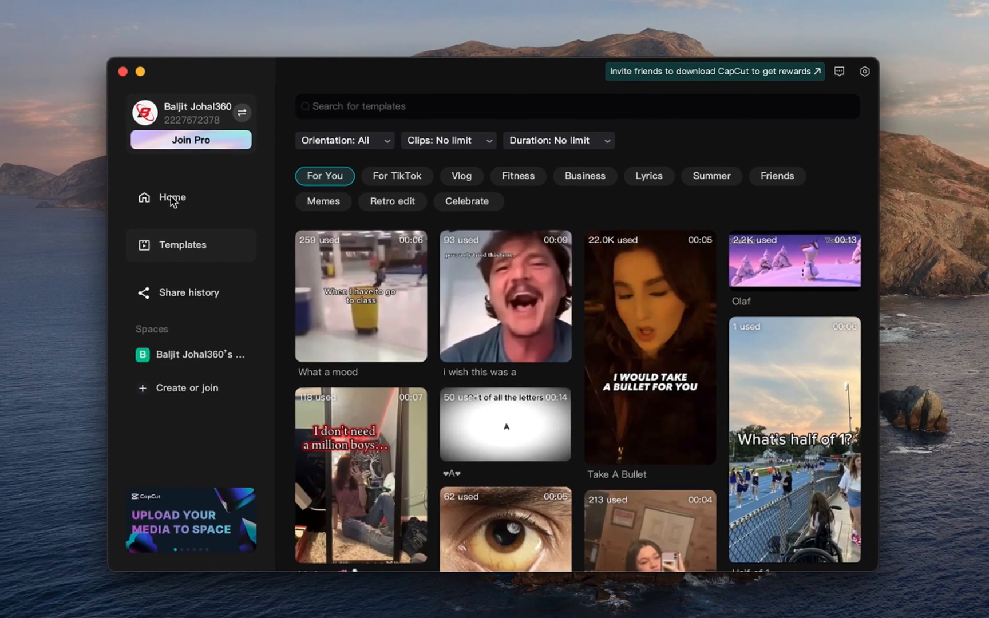
pyautogui.click(188, 203)
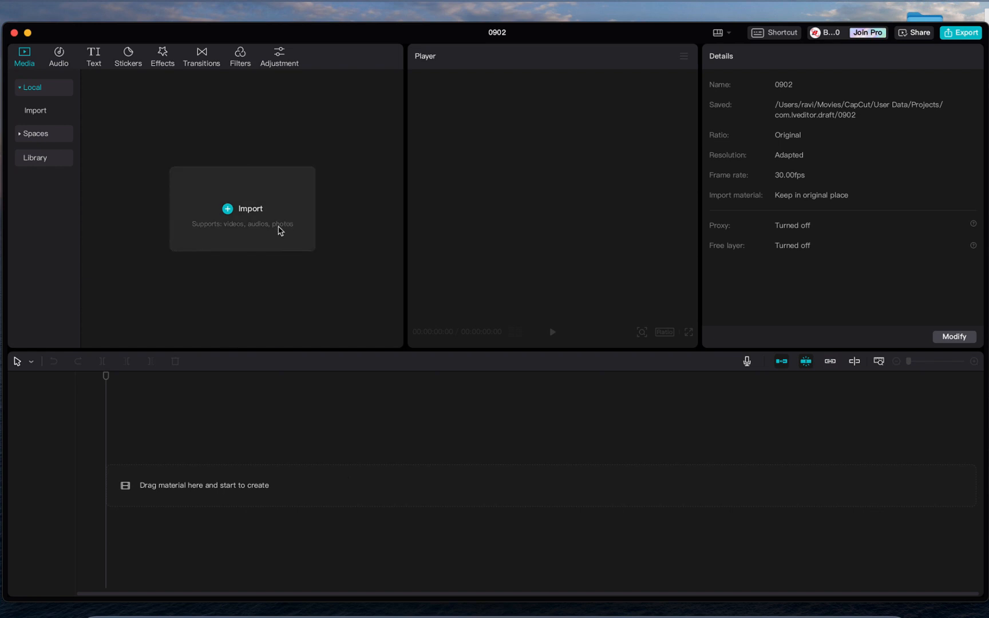
# - Import the two MP4 videos, Unknown.jpeg and the Subscribe now icon PNG into the project
pyautogui.click(229, 210)
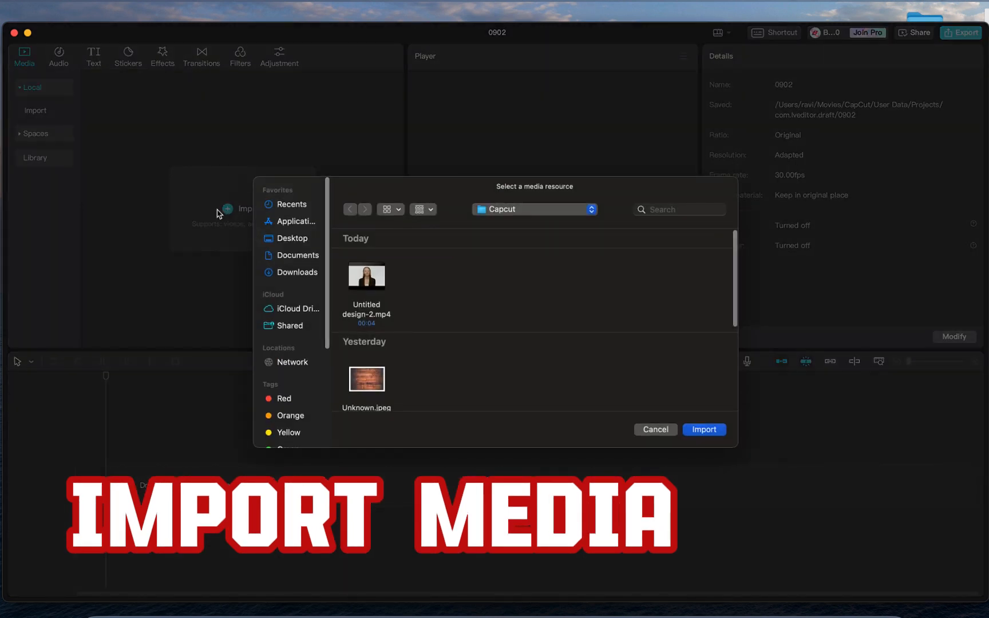
pyautogui.moveTo(417, 273); pyautogui.dragTo(373, 422)
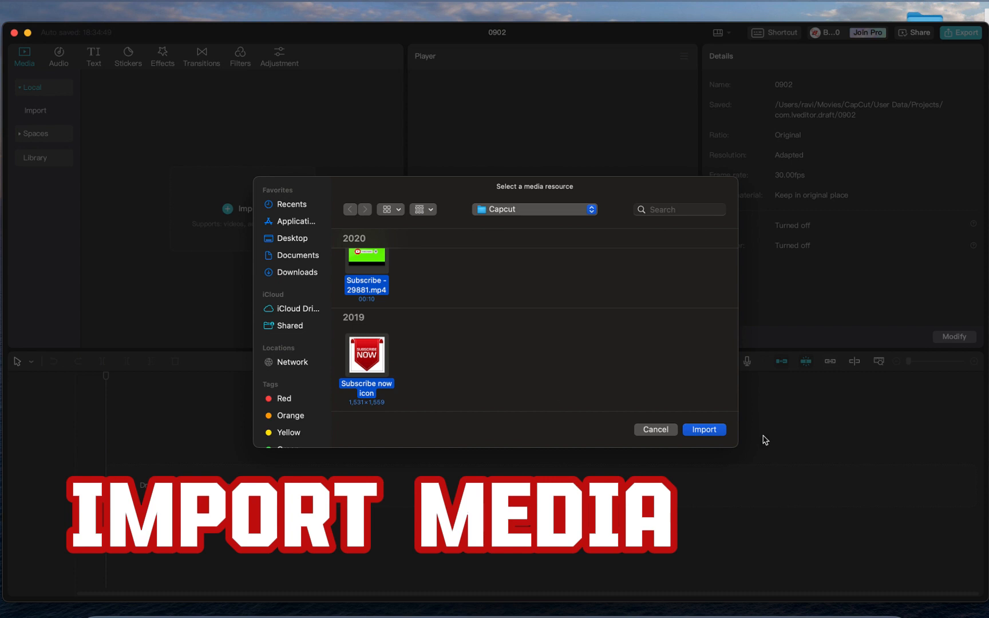
pyautogui.click(714, 435)
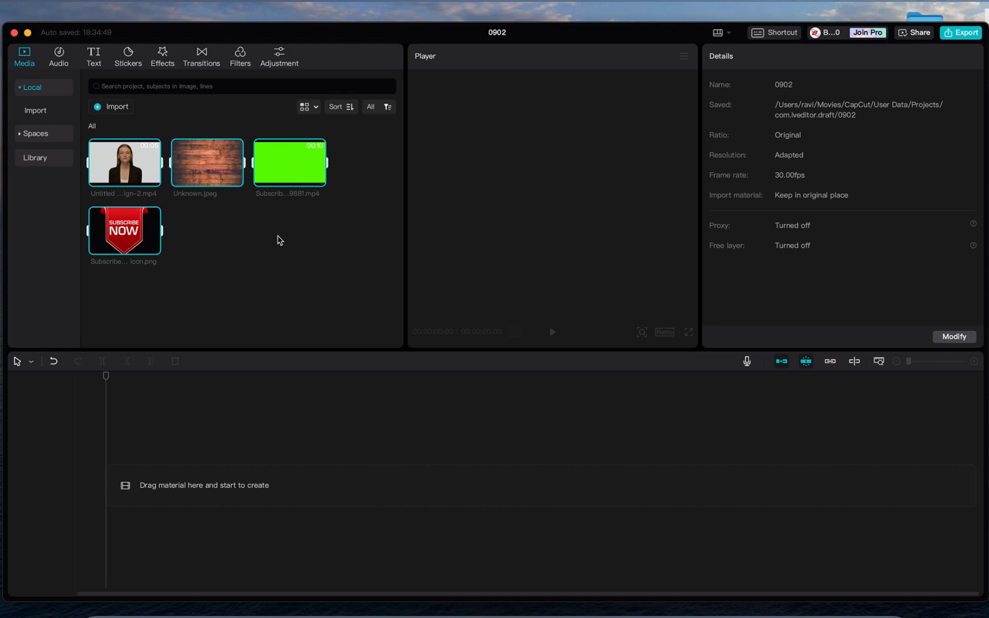
# - Place Untitled design-2.mp4 on the timeline as a 00:00:04:03 clip scaled to 100%
pyautogui.click(234, 283)
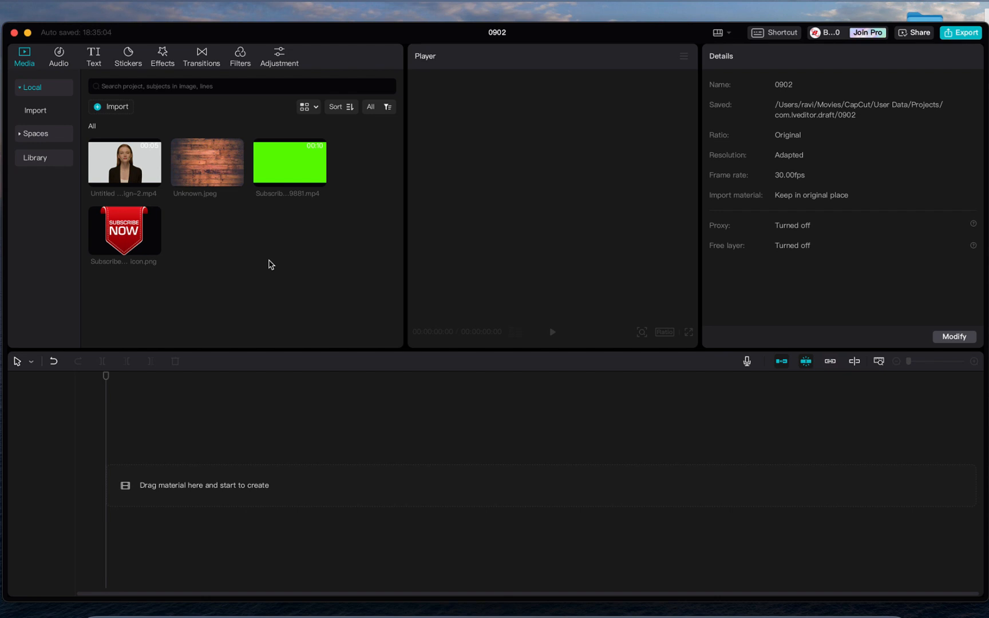
pyautogui.moveTo(277, 170)
pyautogui.moveTo(146, 156); pyautogui.dragTo(122, 483)
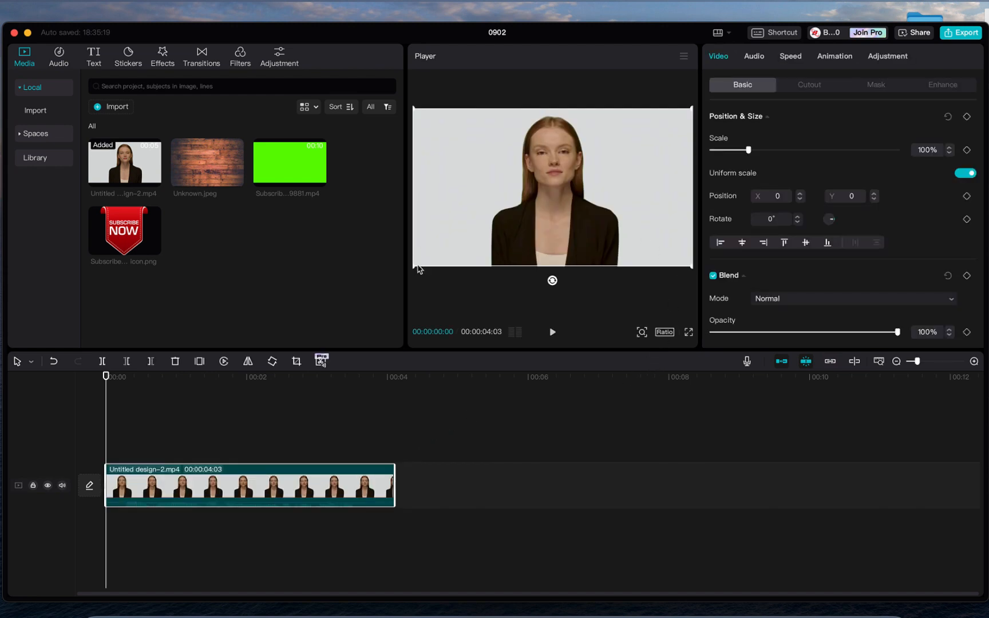
pyautogui.moveTo(416, 268)
pyautogui.mouseDown()
pyautogui.moveTo(439, 258)
pyautogui.moveTo(402, 274)
pyautogui.mouseUp()
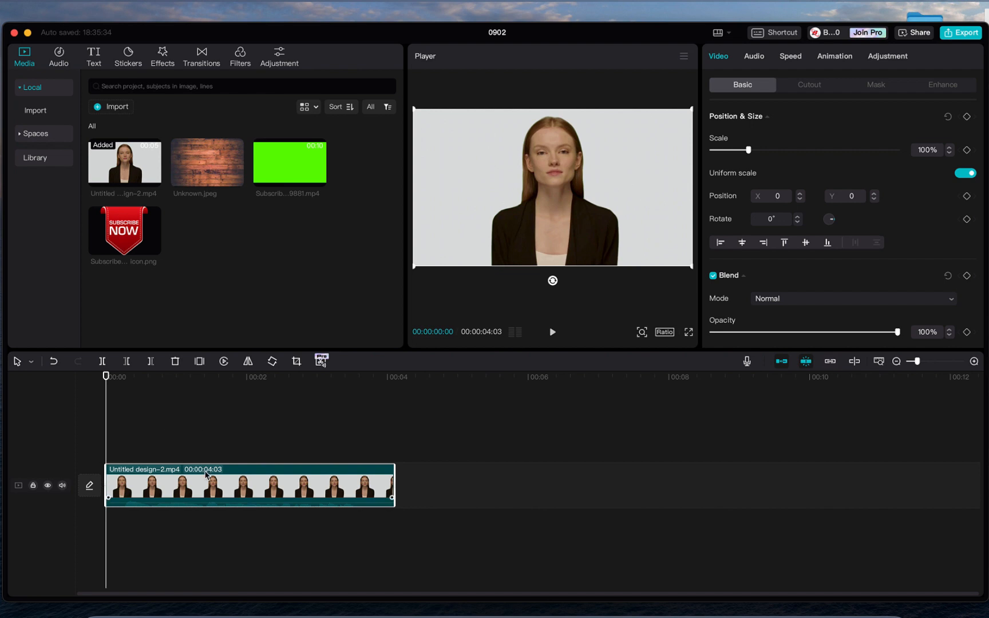
pyautogui.click(221, 407)
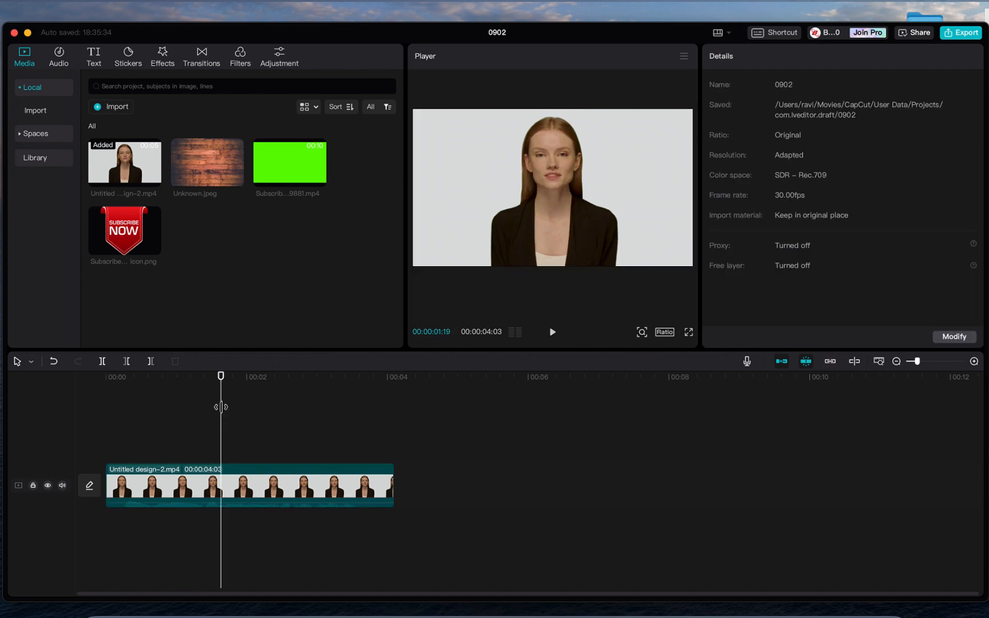
pyautogui.click(167, 473)
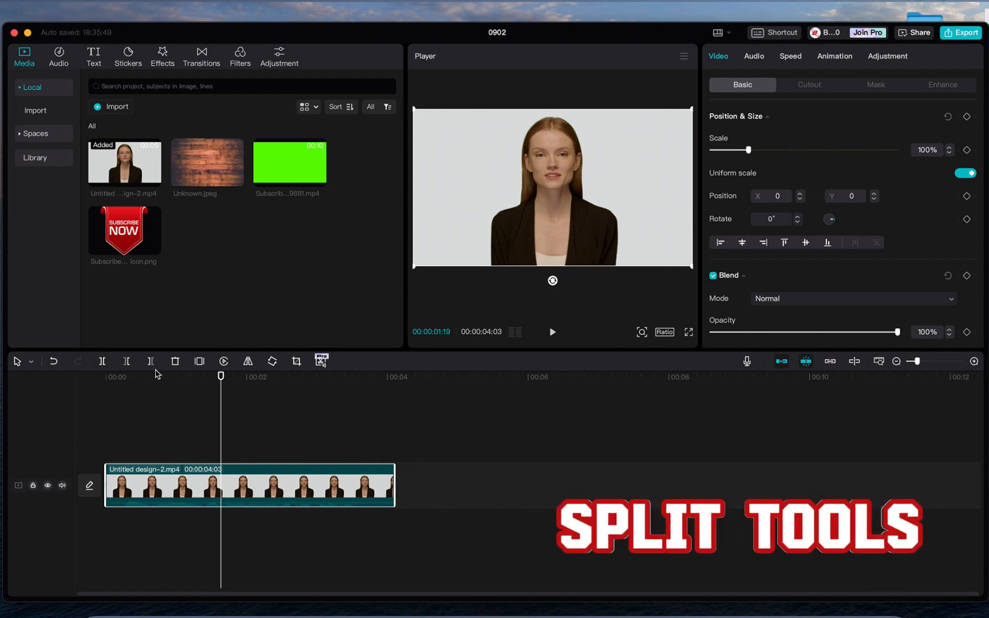
pyautogui.click(102, 361)
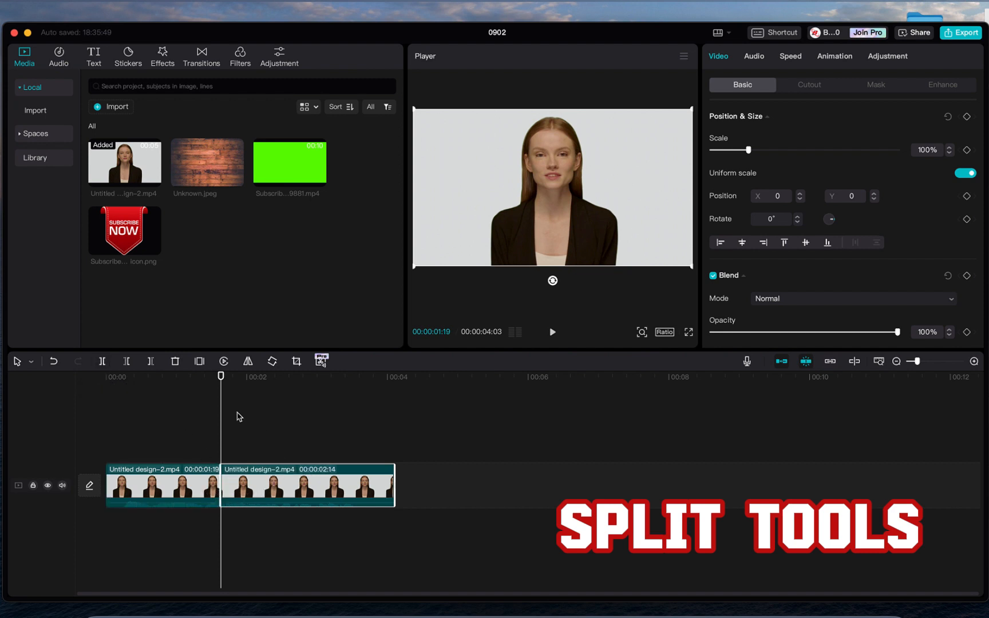
pyautogui.click(54, 361)
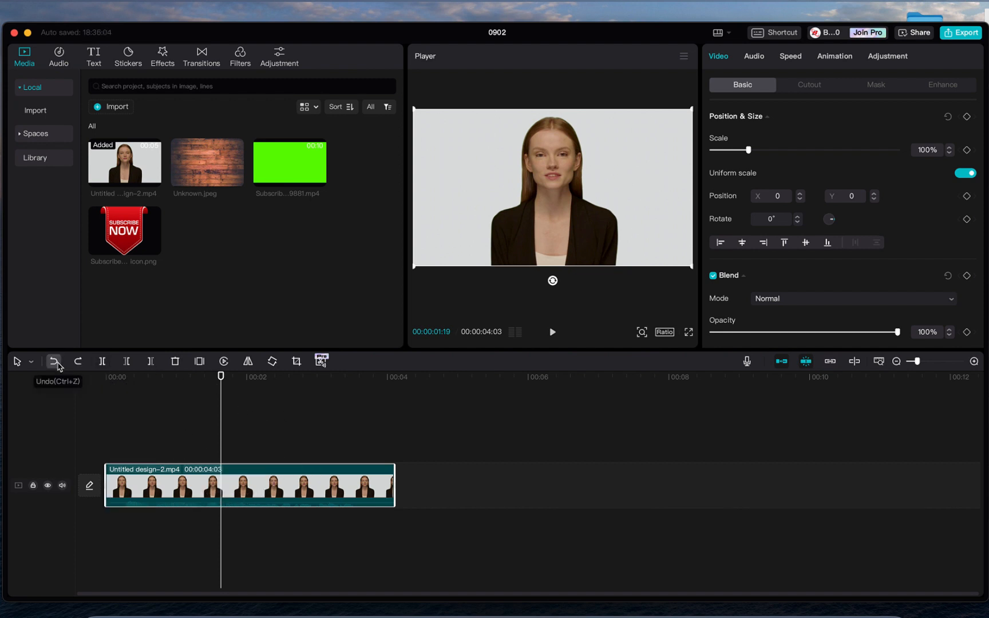
pyautogui.click(352, 452)
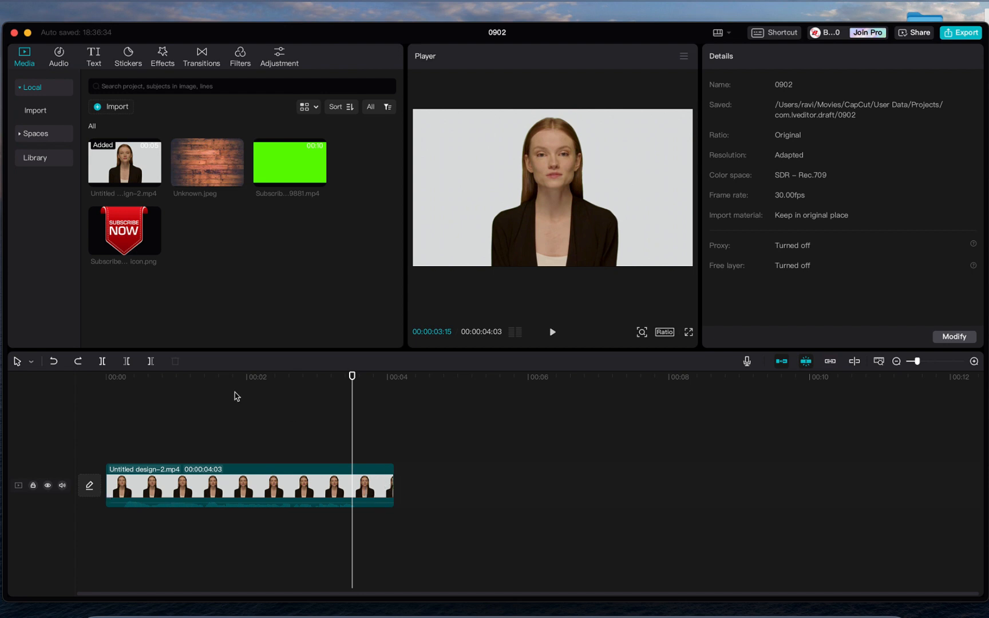
pyautogui.click(151, 361)
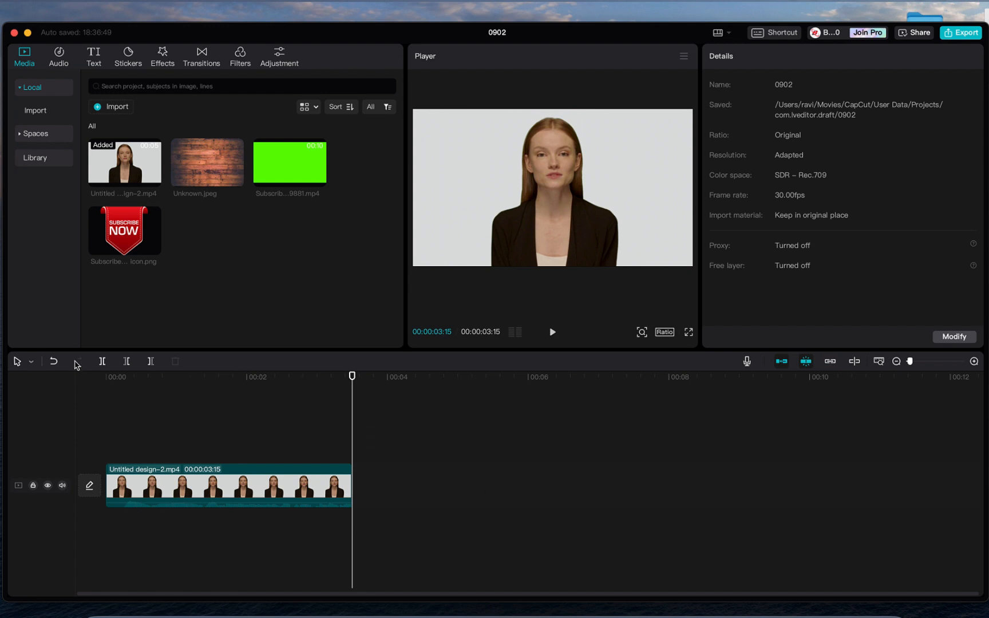
pyautogui.click(53, 361)
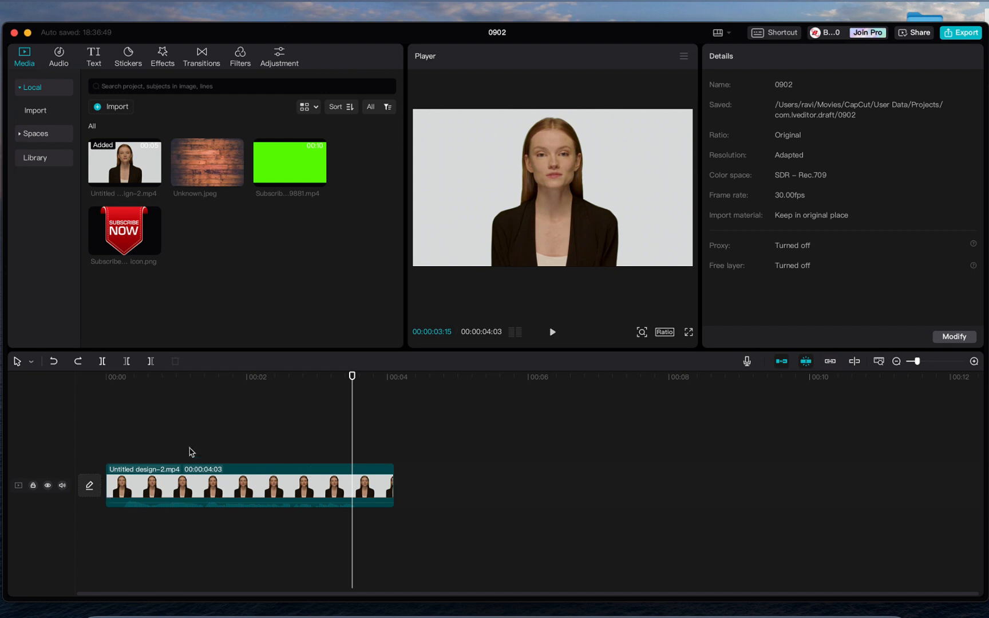
pyautogui.click(141, 394)
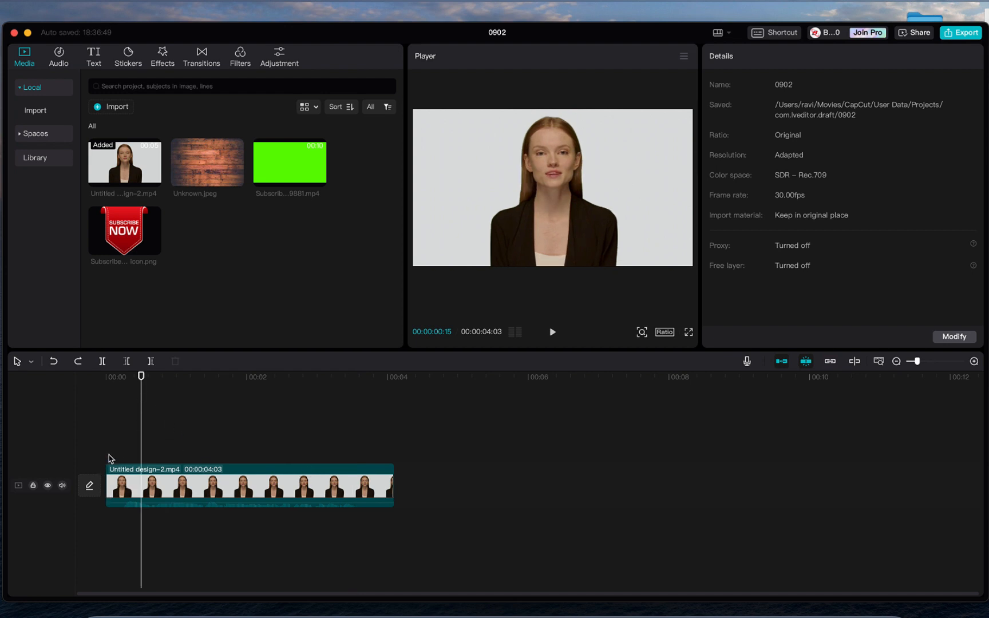
pyautogui.click(127, 361)
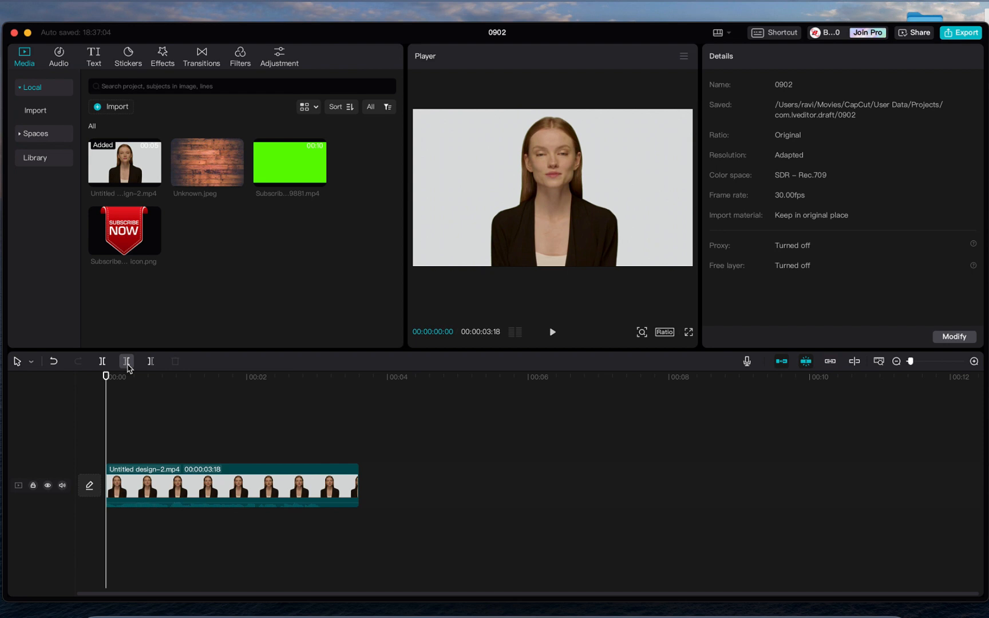
pyautogui.click(53, 361)
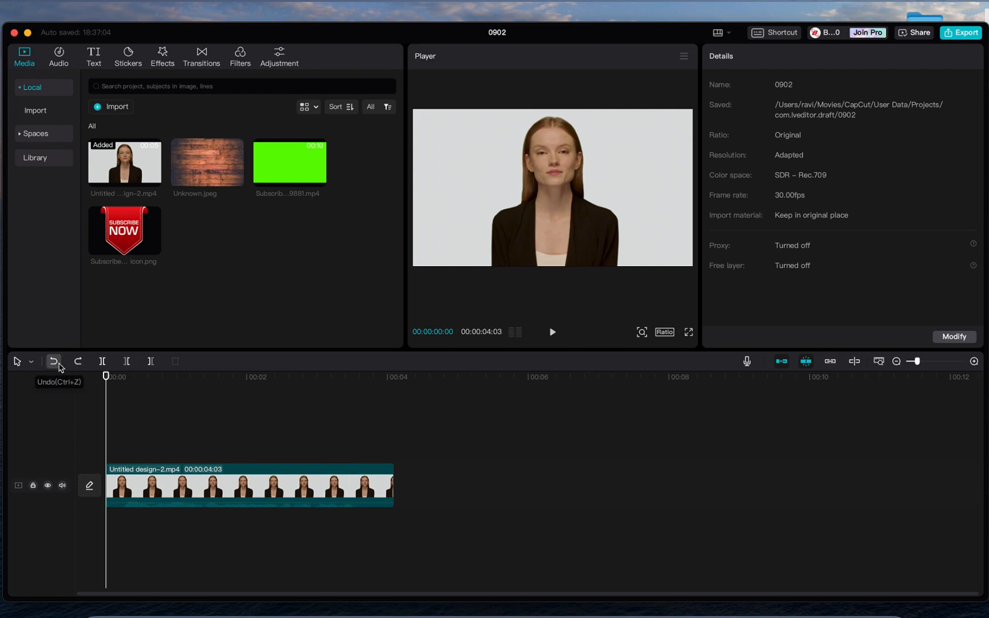
pyautogui.click(280, 439)
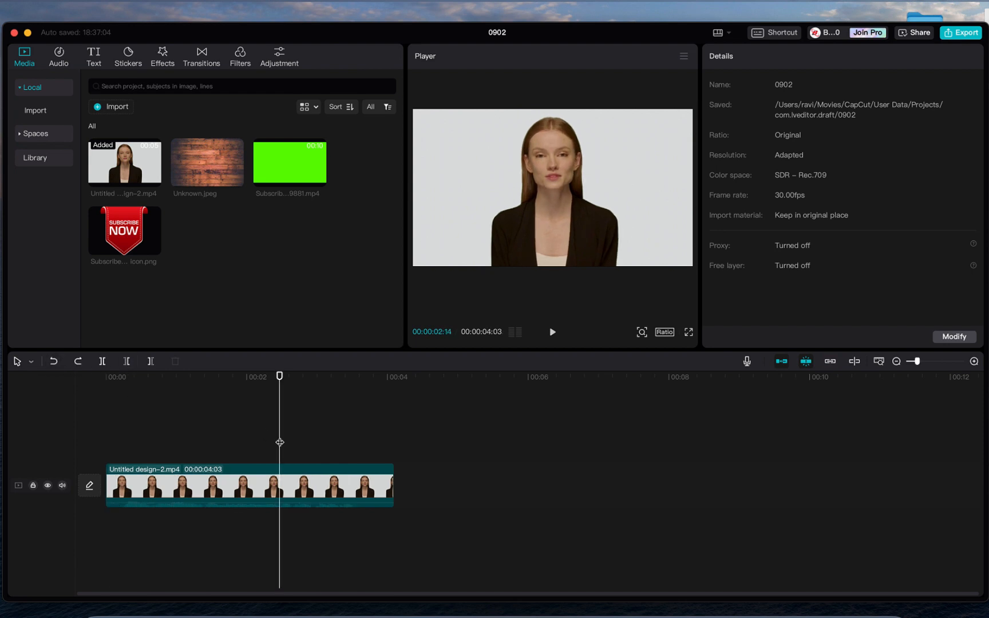
# - Show the Trending music list in the Audio library
pyautogui.click(61, 67)
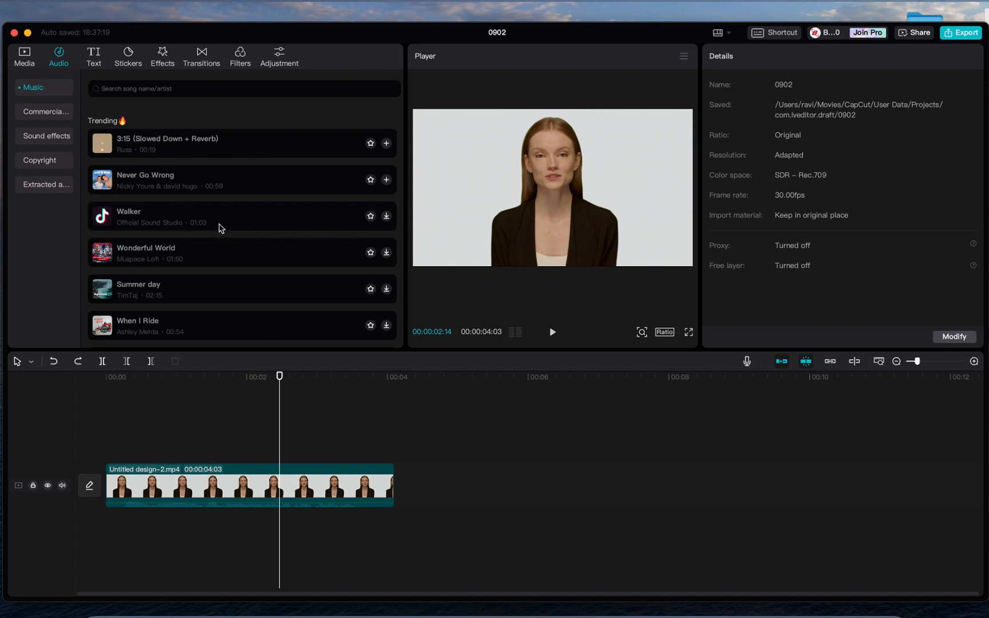
# - Add a default text clip above the video reading 'My Name'
pyautogui.click(96, 59)
pyautogui.moveTo(123, 133)
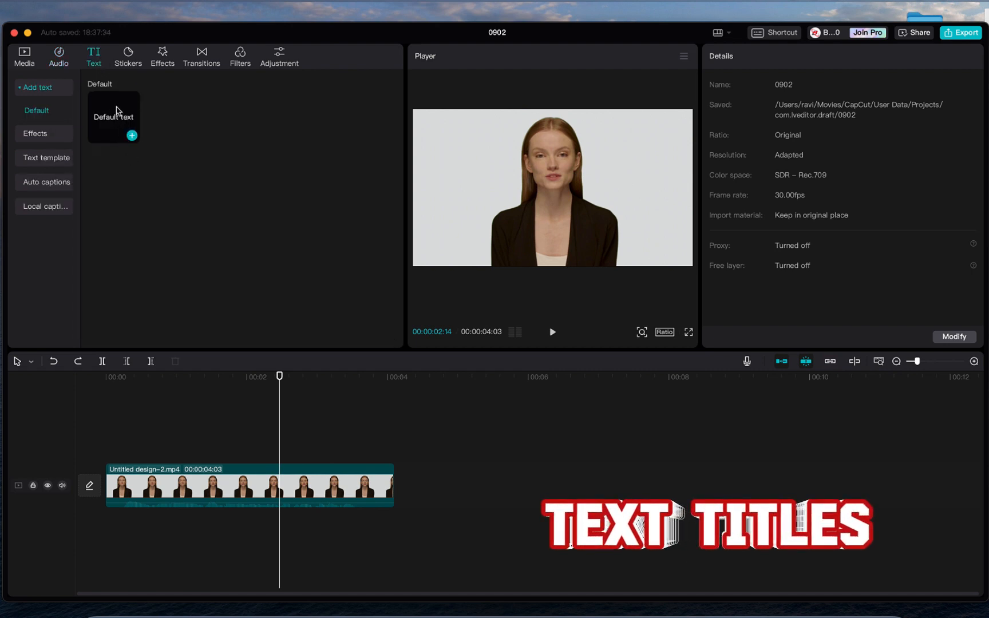
pyautogui.moveTo(120, 110); pyautogui.dragTo(112, 454)
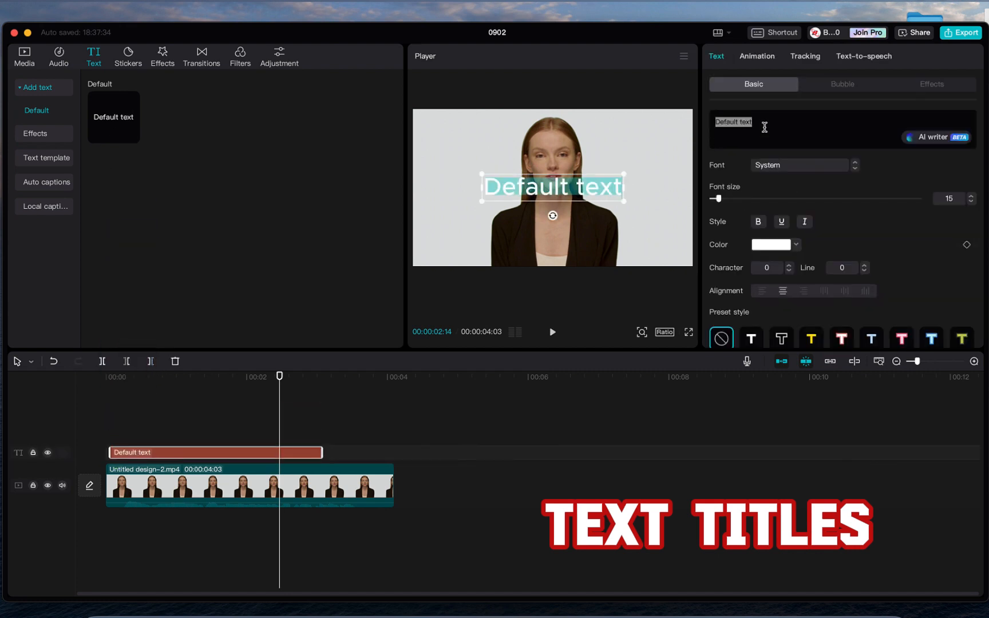
pyautogui.write('My Name')
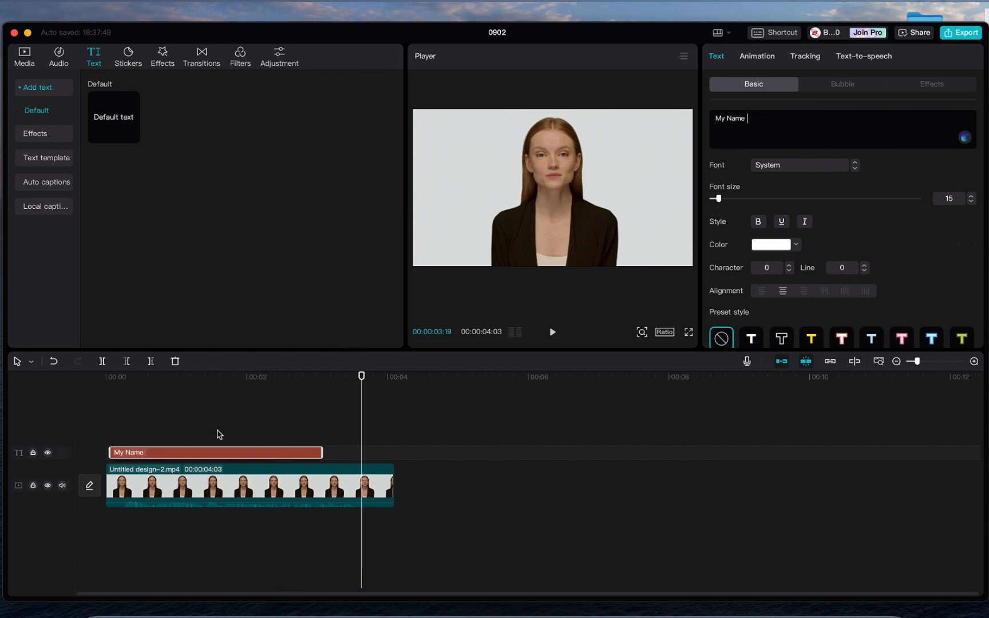
pyautogui.click(195, 435)
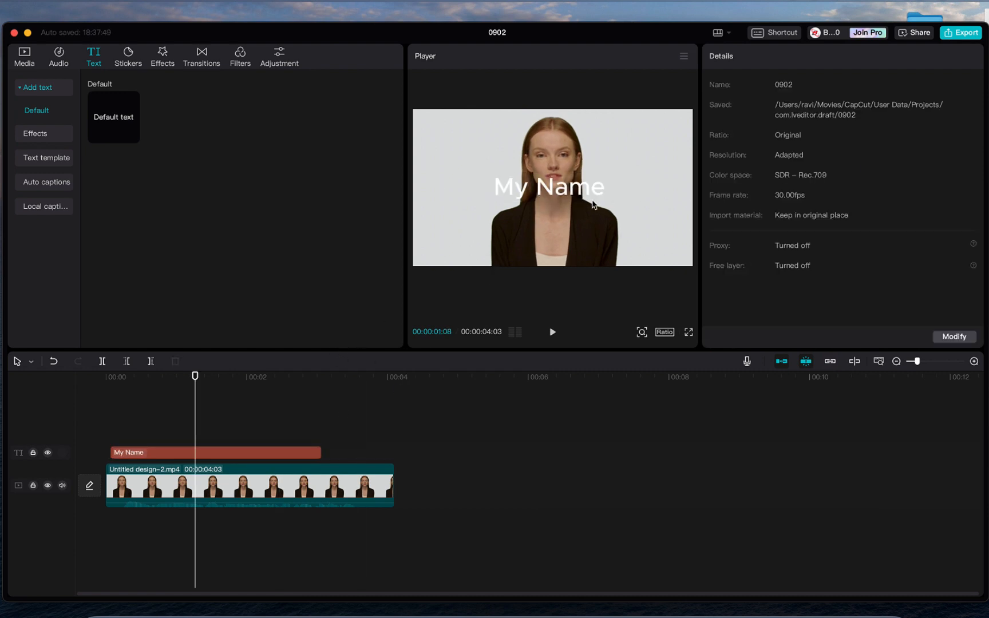
# - Style the title in zacbelx-extrabold, size 30, bold and red
pyautogui.click(298, 453)
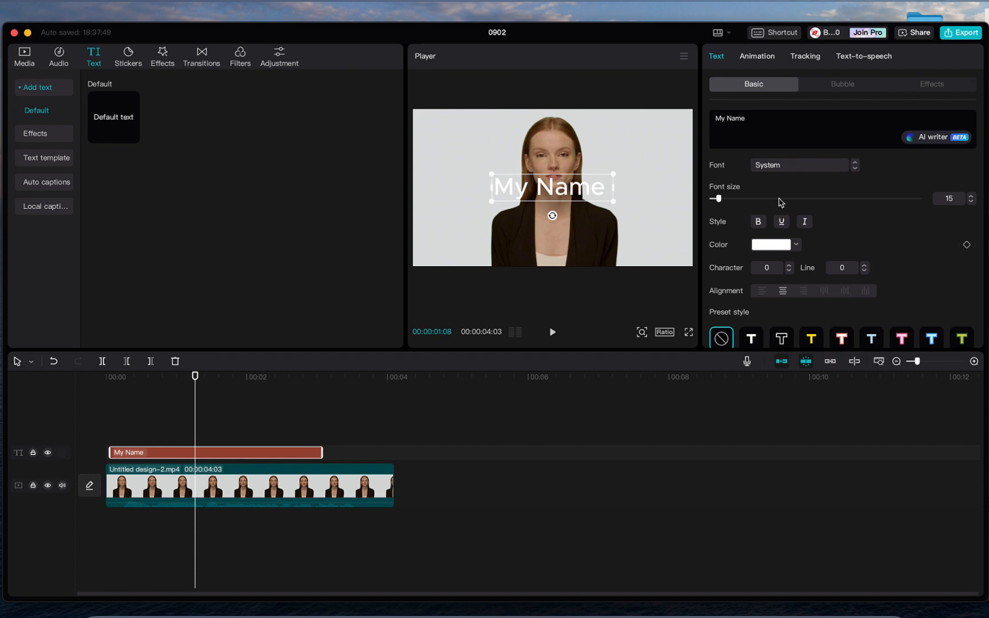
pyautogui.click(800, 165)
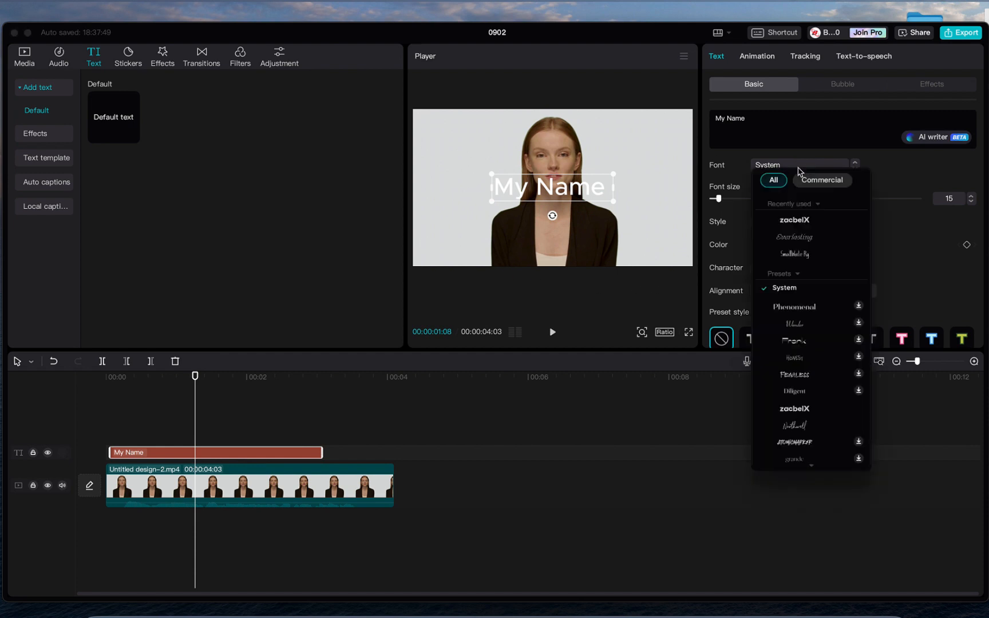
pyautogui.click(798, 410)
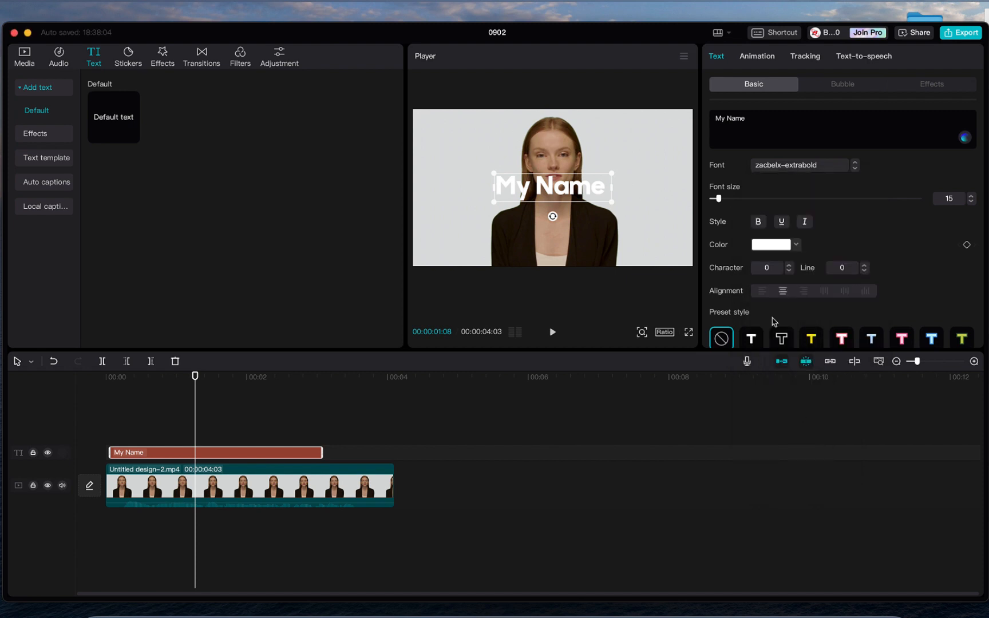
pyautogui.moveTo(733, 203); pyautogui.dragTo(733, 209)
pyautogui.click(759, 227)
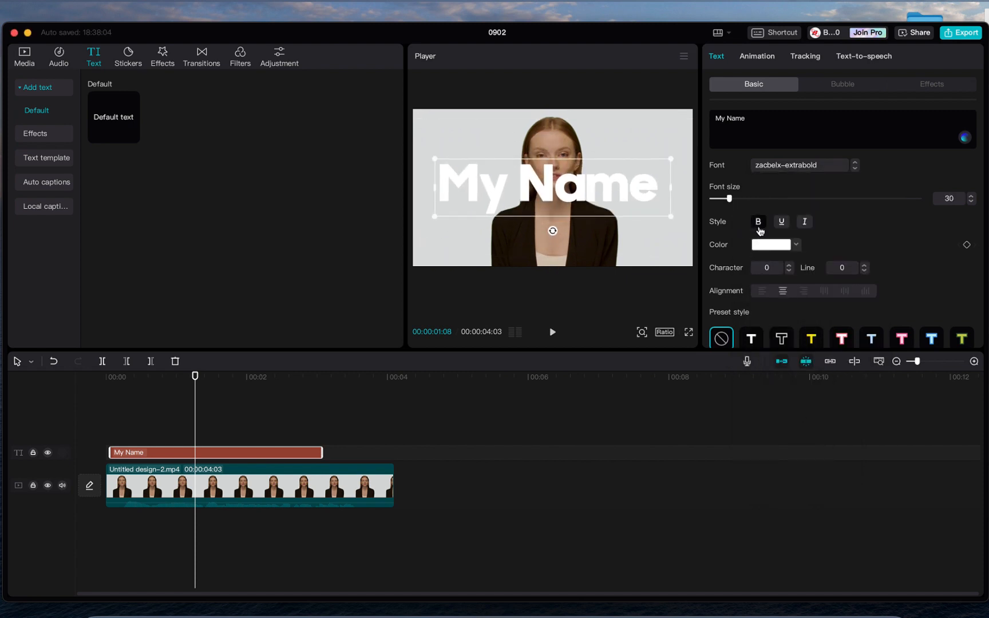
pyautogui.click(797, 246)
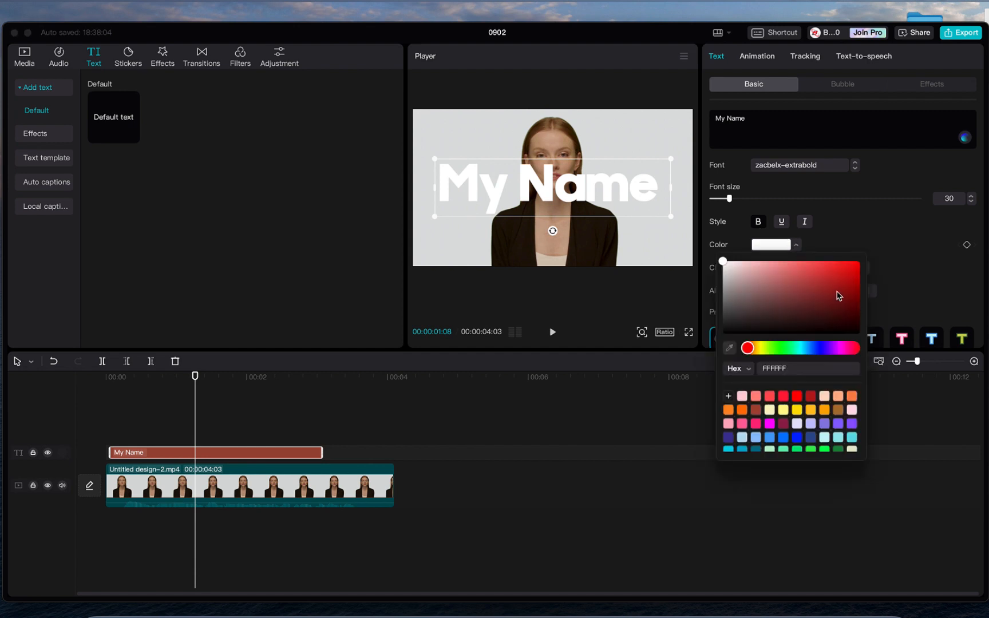
pyautogui.click(848, 281)
pyautogui.click(877, 212)
pyautogui.scroll(-3, 848, 291)
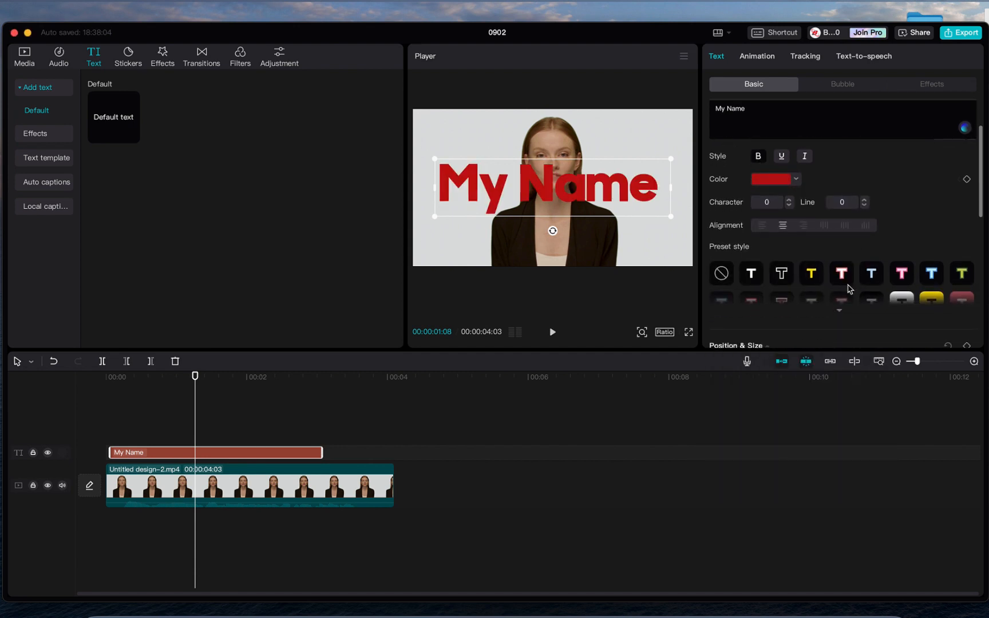
# - Apply the white outlined preset style to the title and scale it to 62%
pyautogui.click(840, 314)
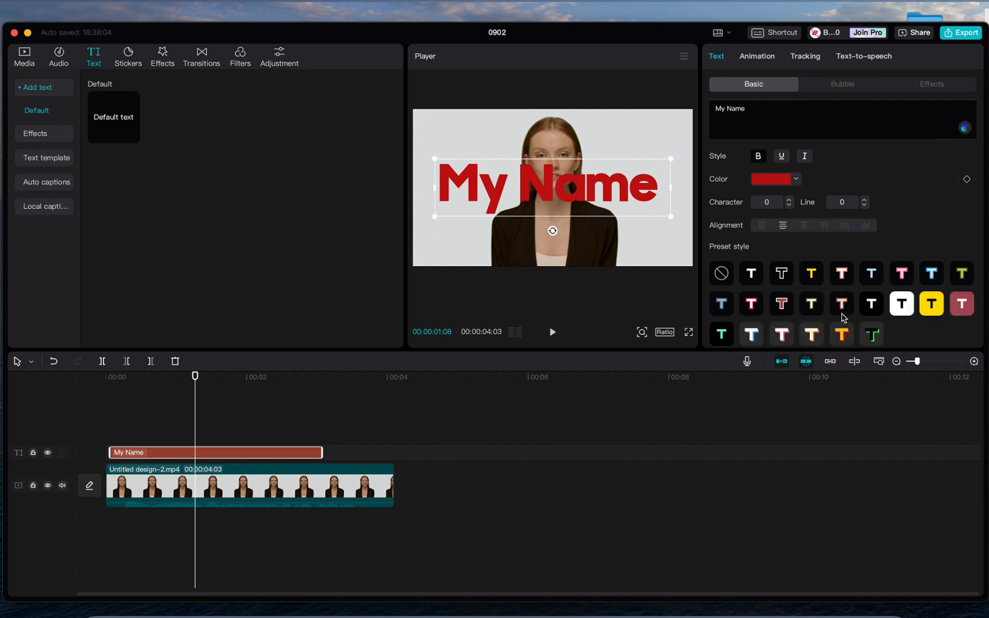
pyautogui.click(902, 306)
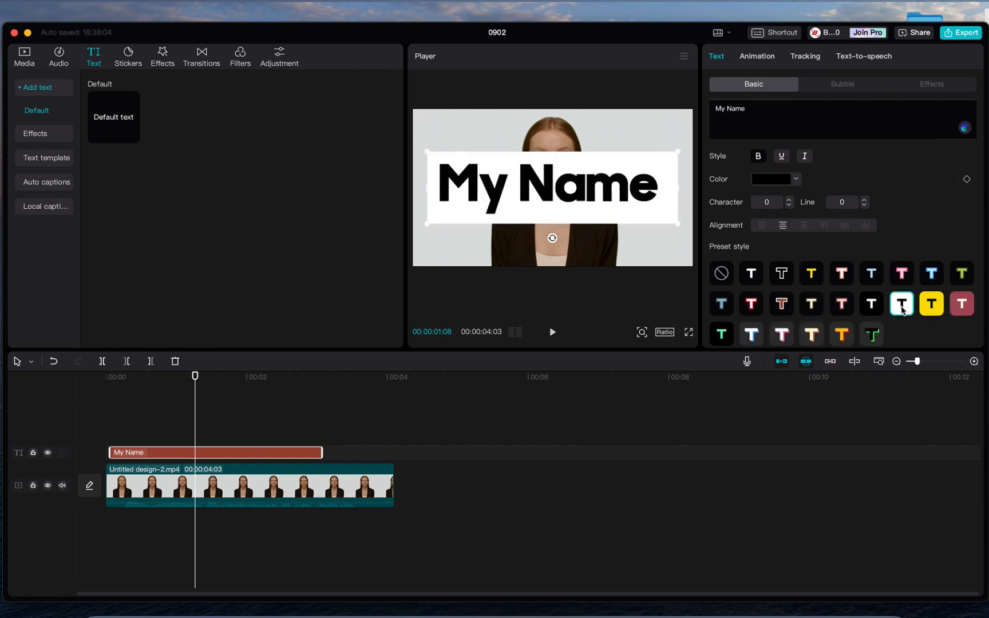
pyautogui.click(759, 283)
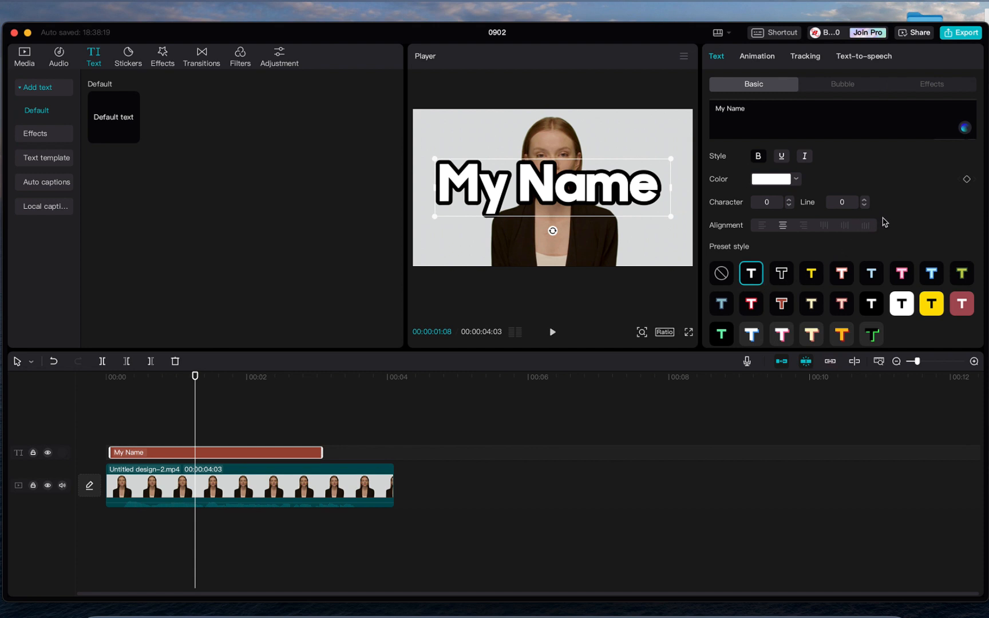
pyautogui.scroll(-5, 883, 223)
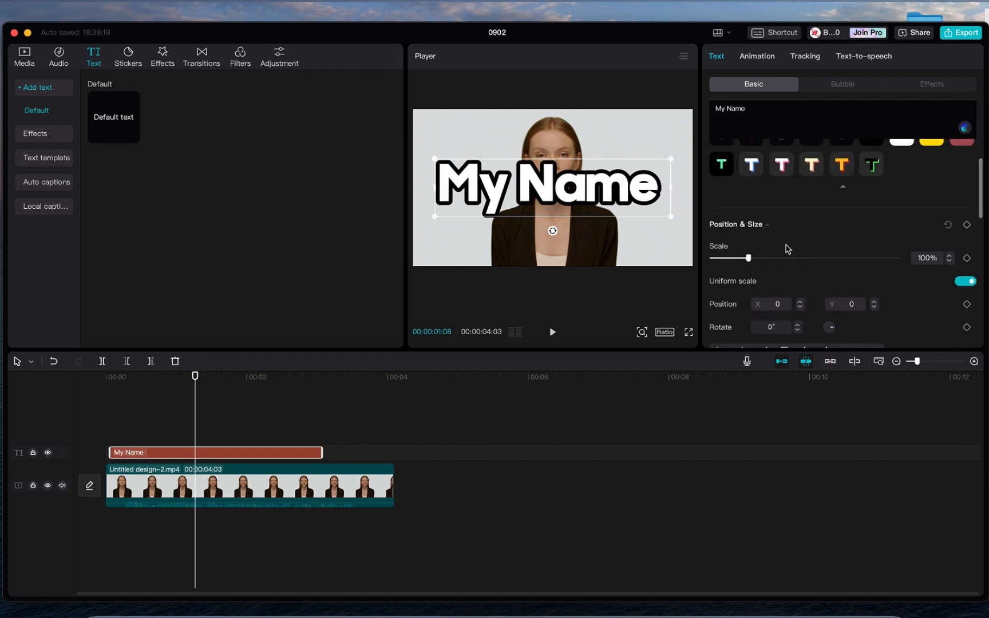
pyautogui.moveTo(749, 258)
pyautogui.mouseDown()
pyautogui.moveTo(777, 259)
pyautogui.moveTo(735, 258)
pyautogui.moveTo(737, 269)
pyautogui.mouseUp()
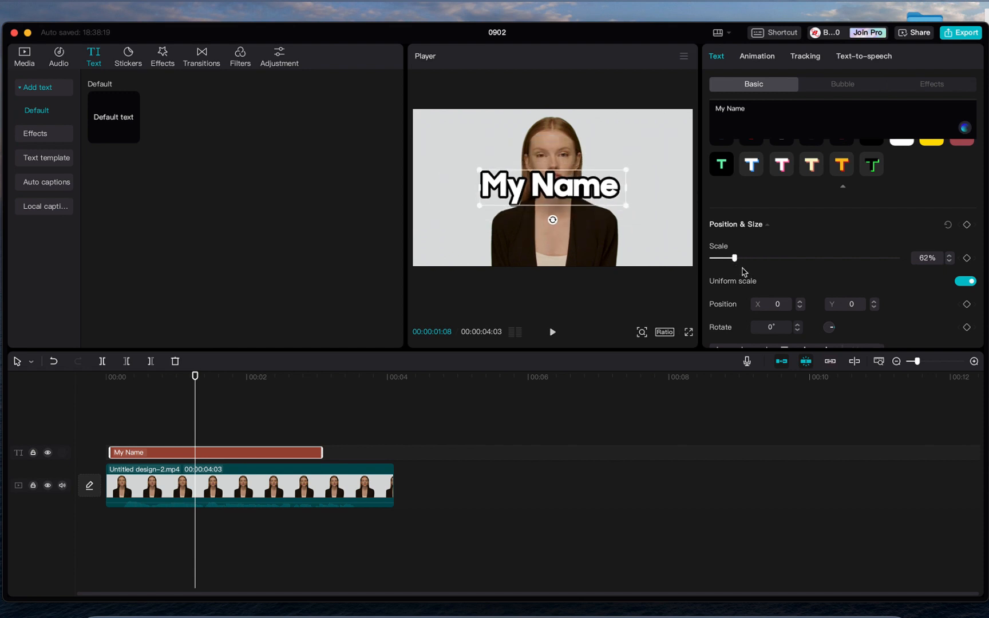
# - Give the title a red stroke outline at 99% opacity
pyautogui.scroll(-6, 743, 272)
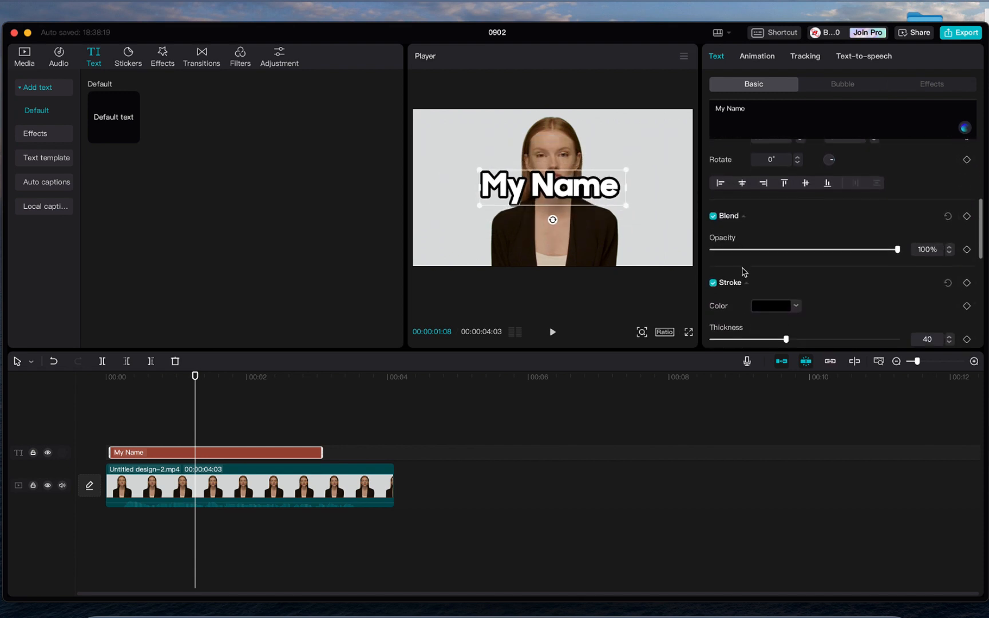
pyautogui.moveTo(893, 254); pyautogui.dragTo(897, 282)
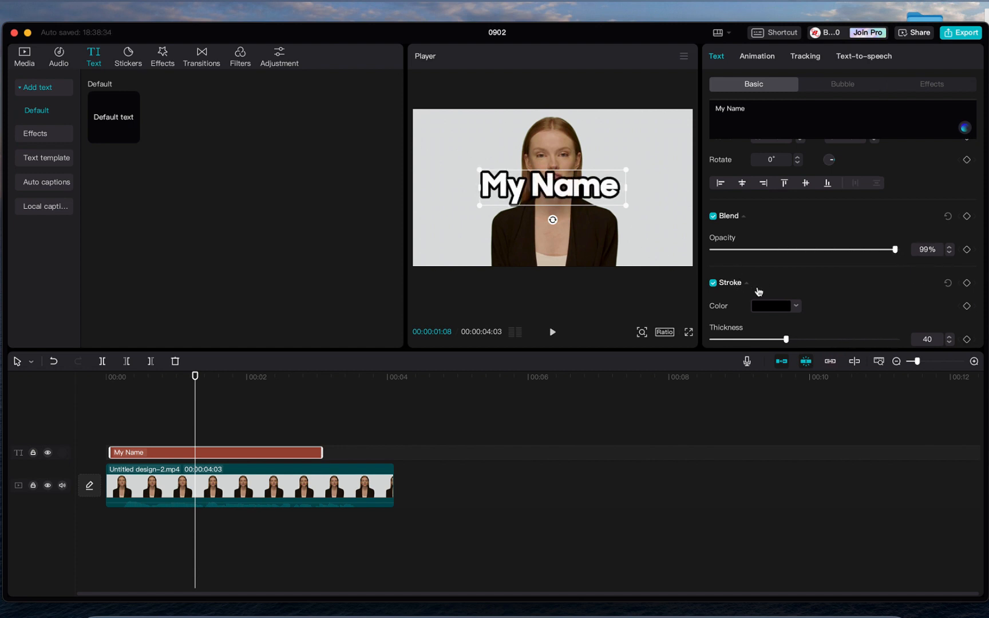
pyautogui.click(796, 307)
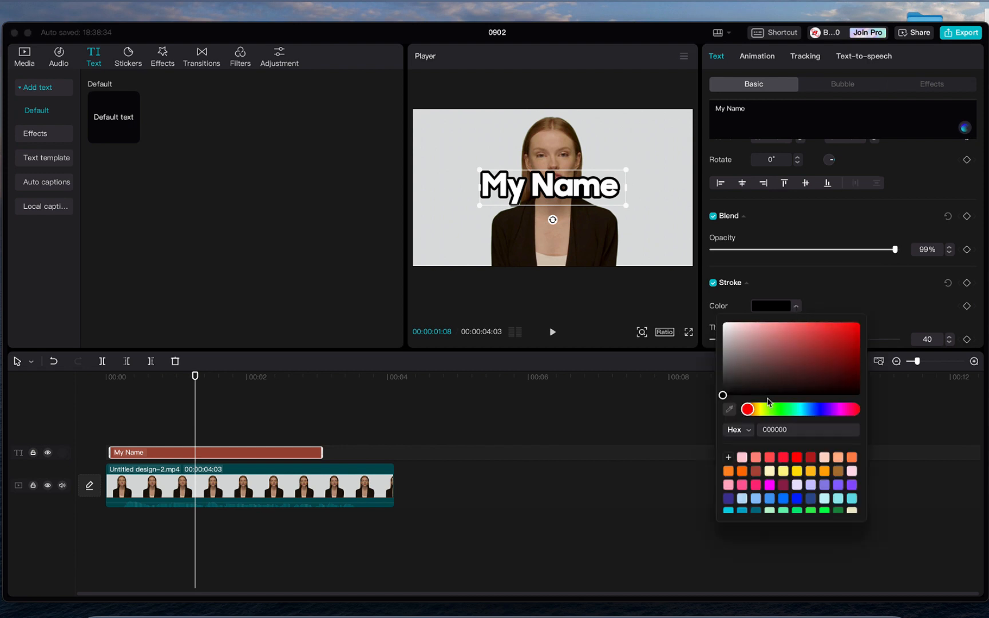
pyautogui.click(840, 347)
pyautogui.click(865, 289)
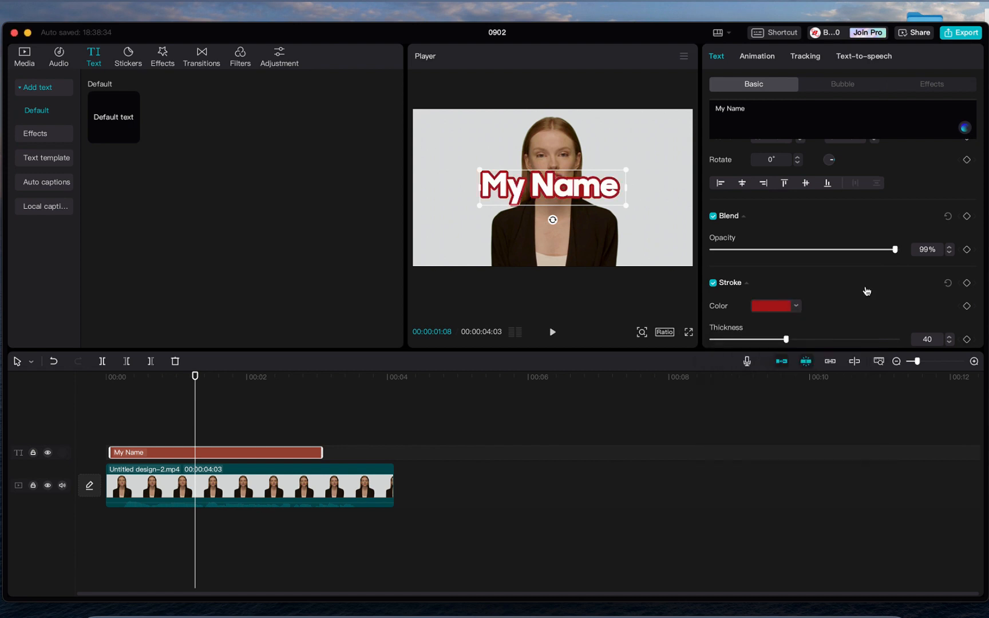
pyautogui.click(865, 289)
pyautogui.scroll(-2, 865, 289)
pyautogui.scroll(4, 814, 148)
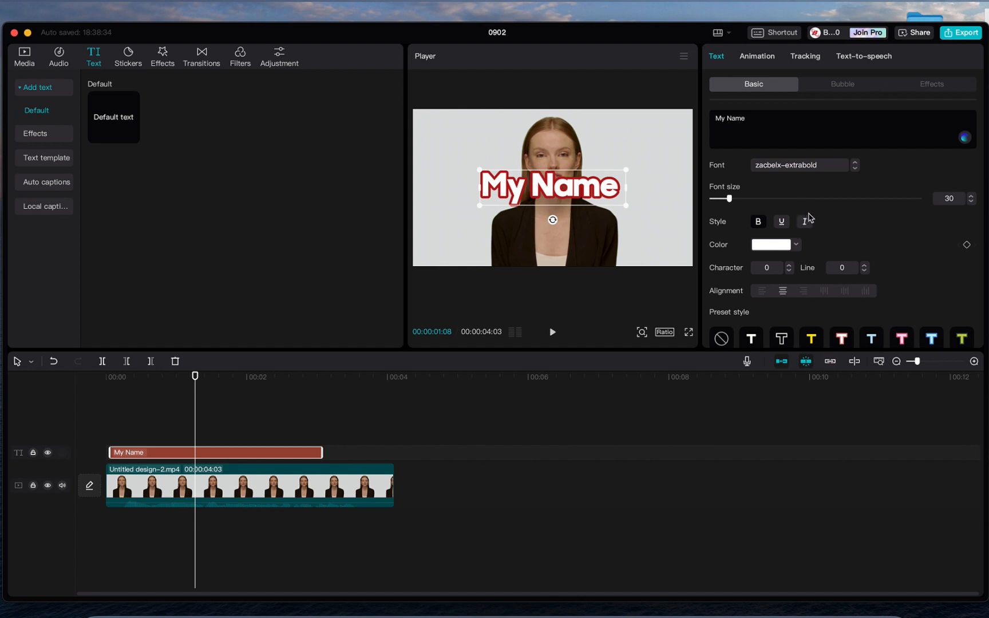
# - Give the My Name title a Trail in-animation lasting 1.5 seconds
pyautogui.click(755, 57)
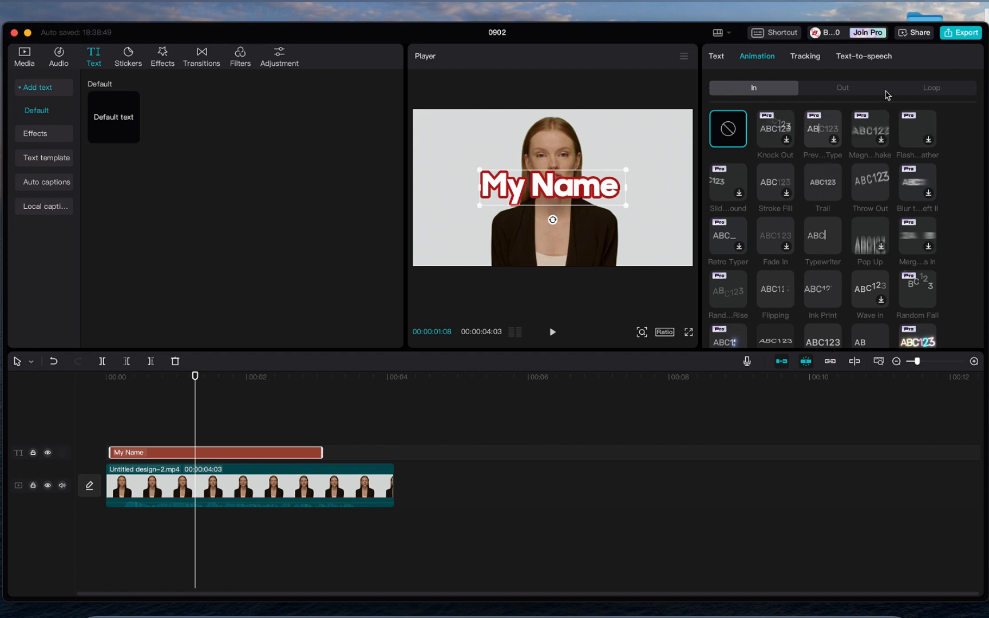
pyautogui.click(822, 182)
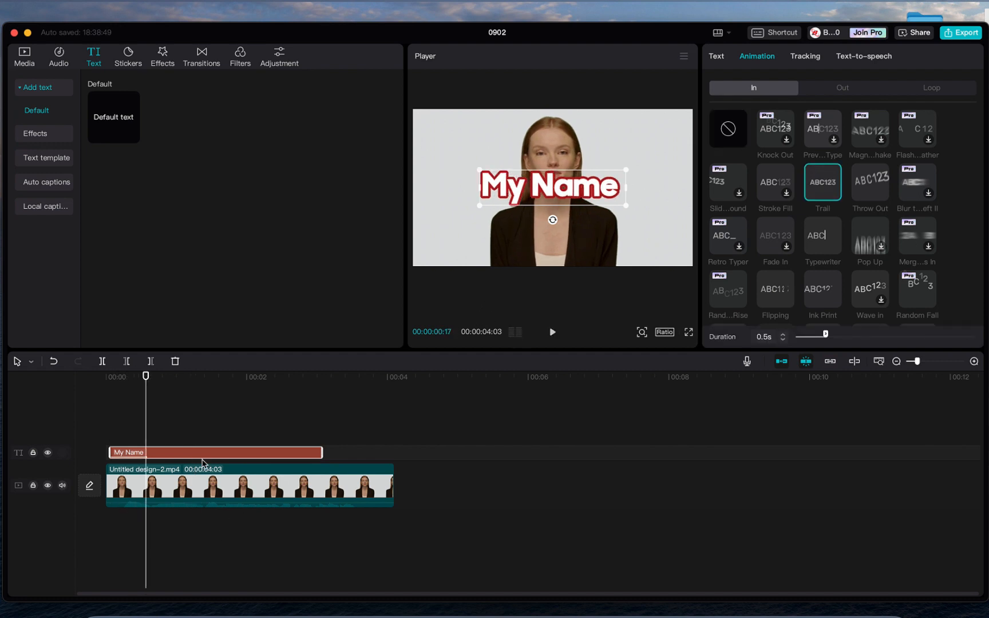
pyautogui.click(197, 502)
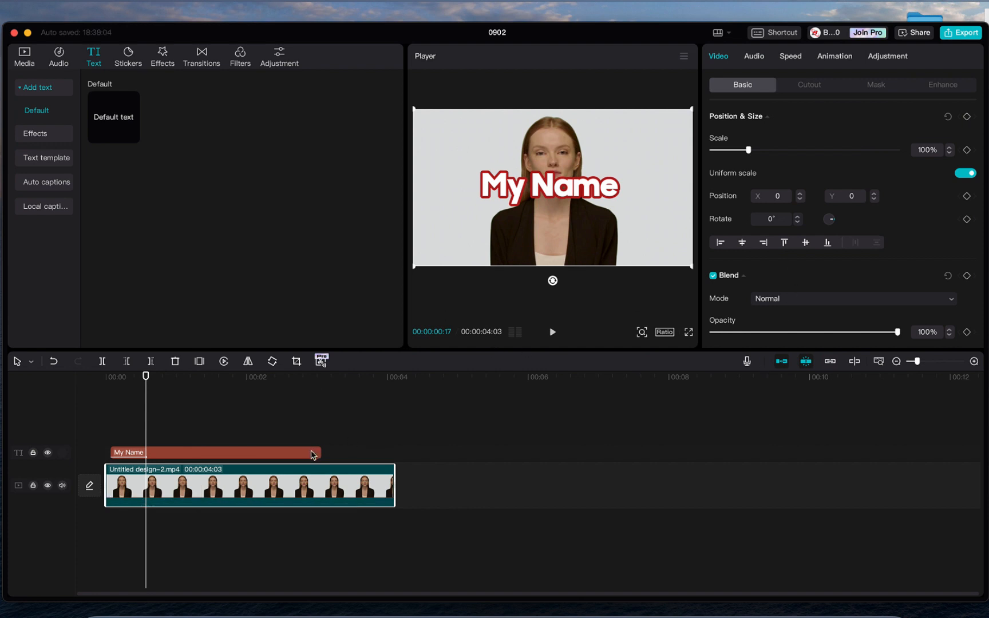
pyautogui.click(310, 454)
pyautogui.click(776, 62)
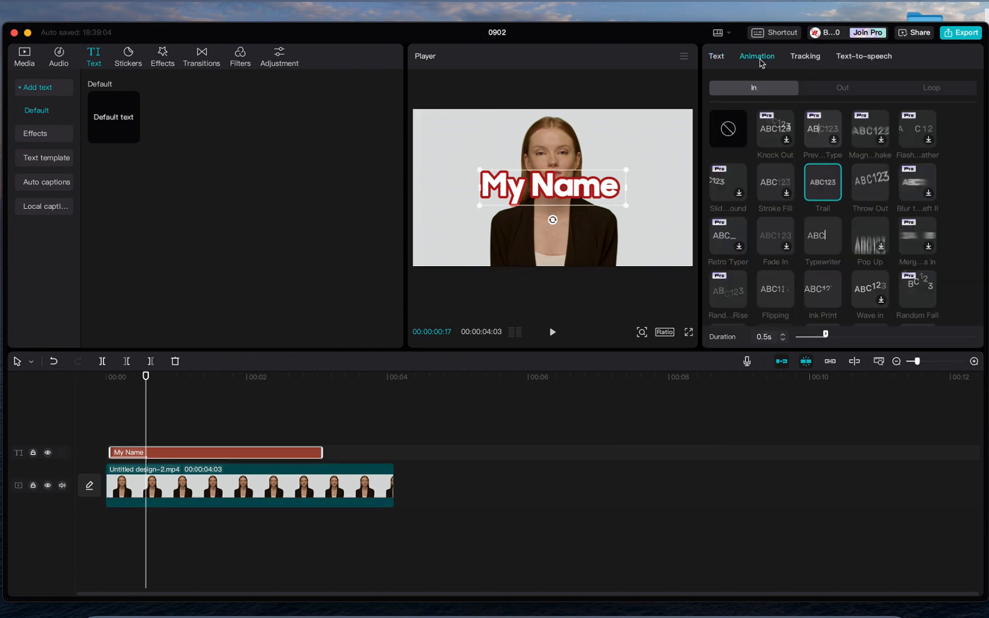
pyautogui.click(824, 192)
pyautogui.moveTo(828, 335); pyautogui.dragTo(884, 335)
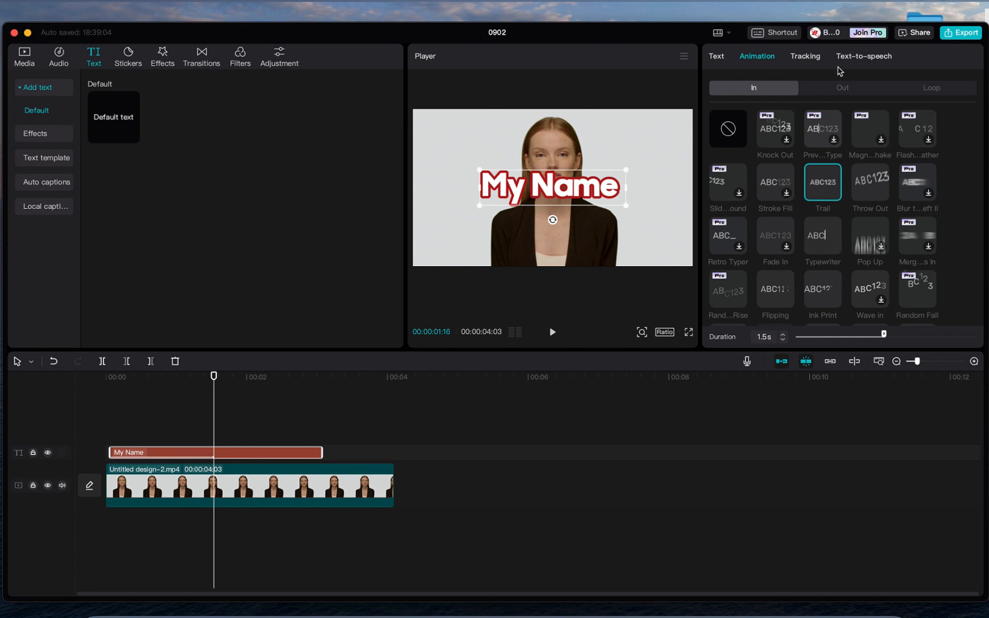
pyautogui.click(814, 58)
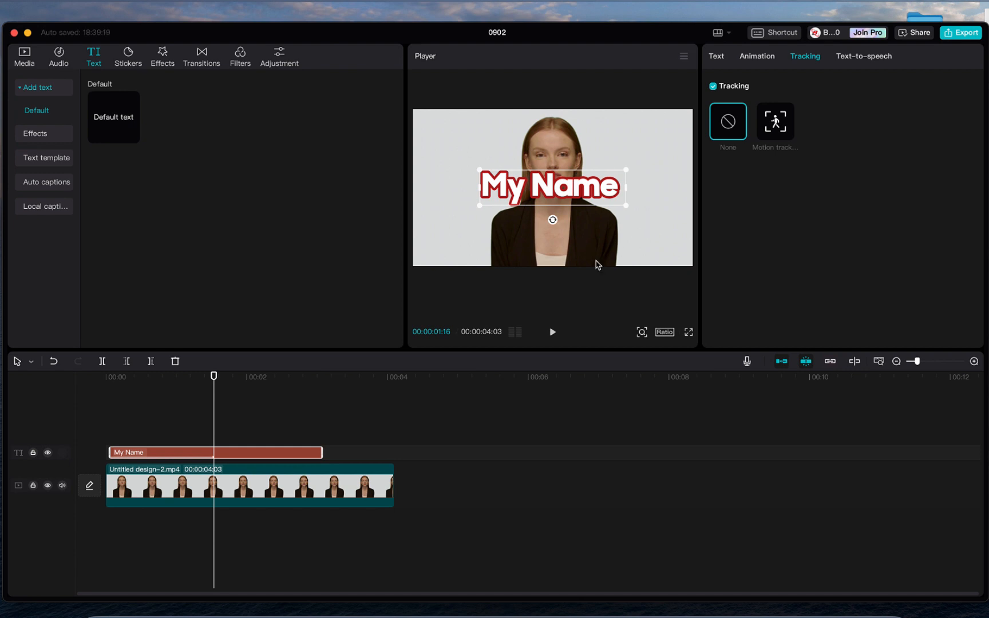
# - Look over the title's text-to-speech voices, then bring up the Trending stickers
pyautogui.click(861, 61)
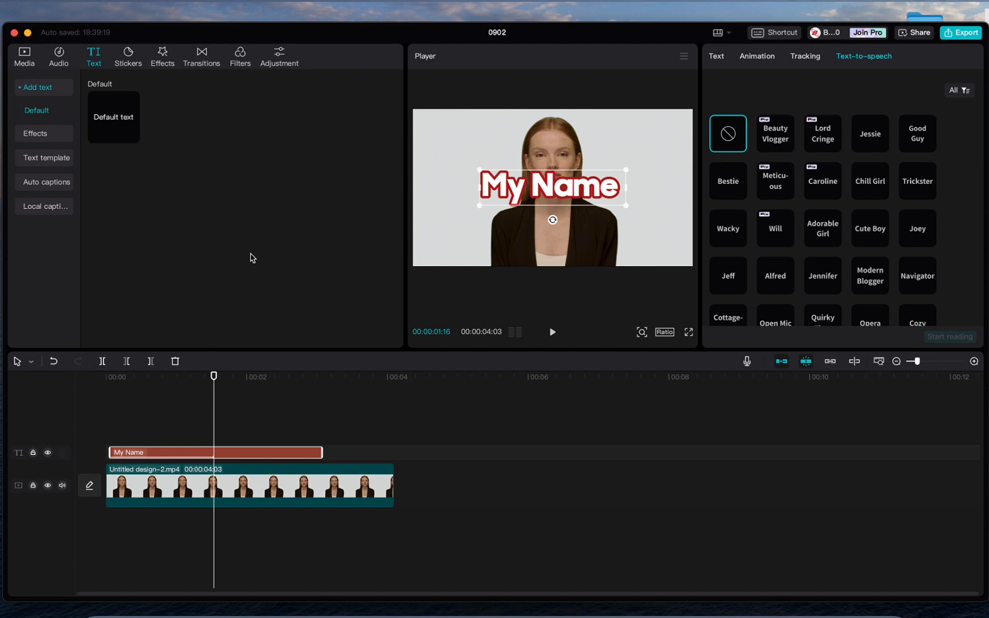
pyautogui.click(129, 57)
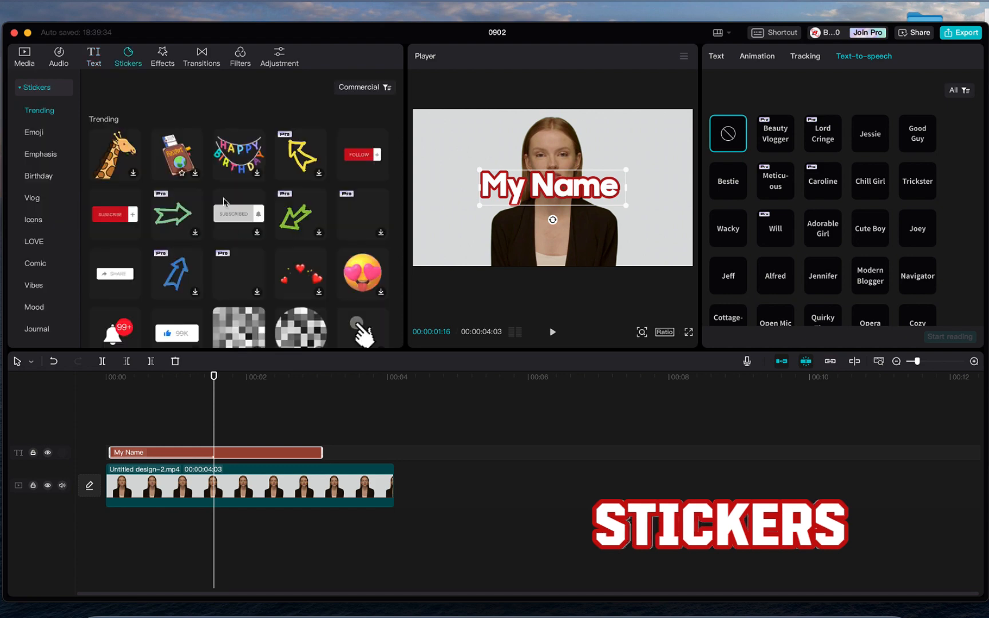
# - Add the Like sticker, end it near 2 seconds, move it lower right and preview
pyautogui.scroll(-5, 248, 244)
pyautogui.scroll(-10, 247, 243)
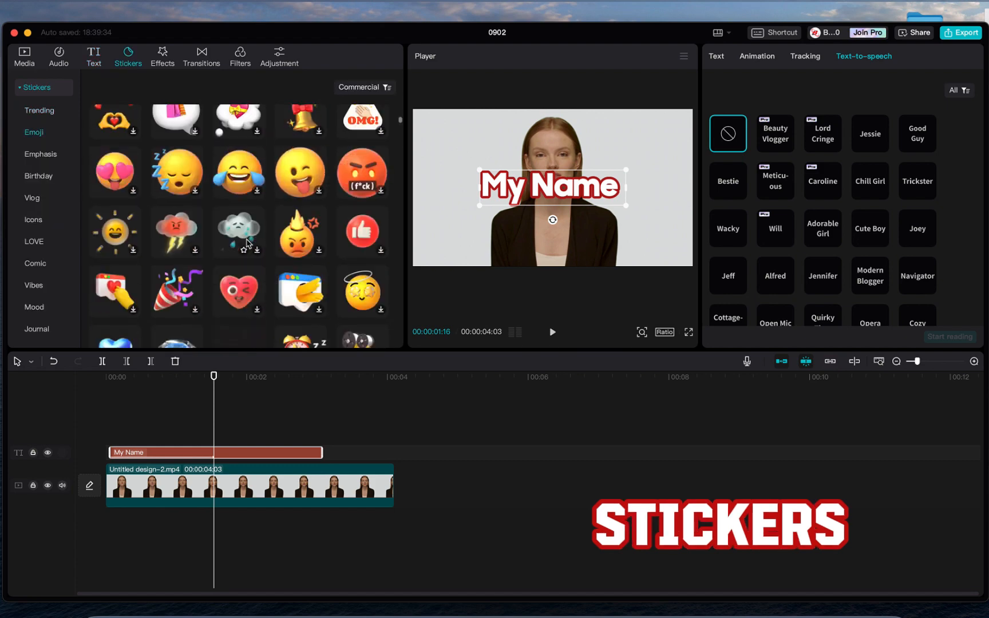
pyautogui.scroll(15, 247, 243)
pyautogui.scroll(3, 248, 244)
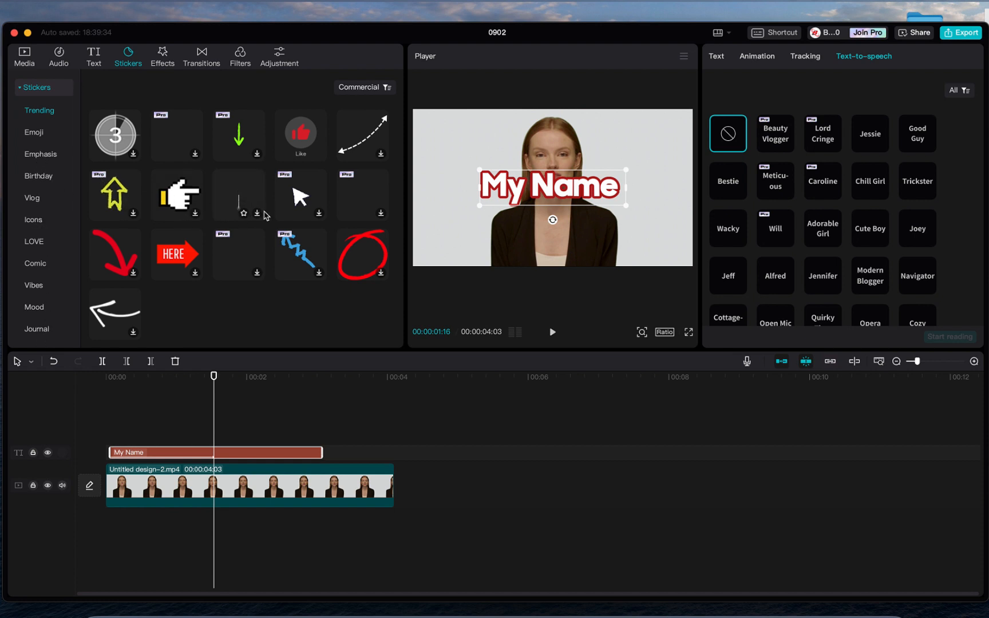
pyautogui.moveTo(303, 140); pyautogui.dragTo(184, 426)
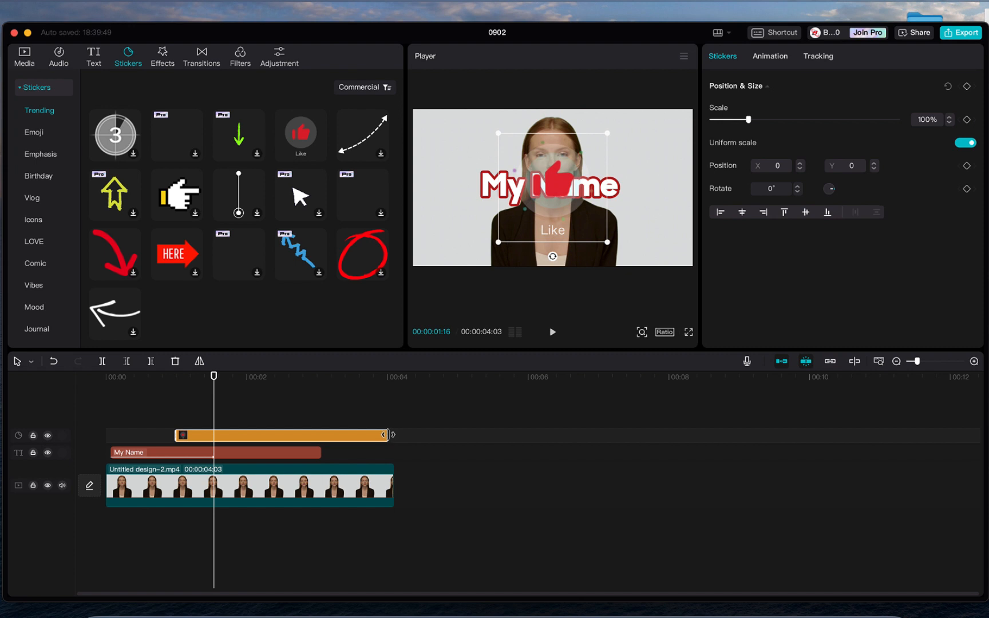
pyautogui.moveTo(383, 439); pyautogui.dragTo(271, 448)
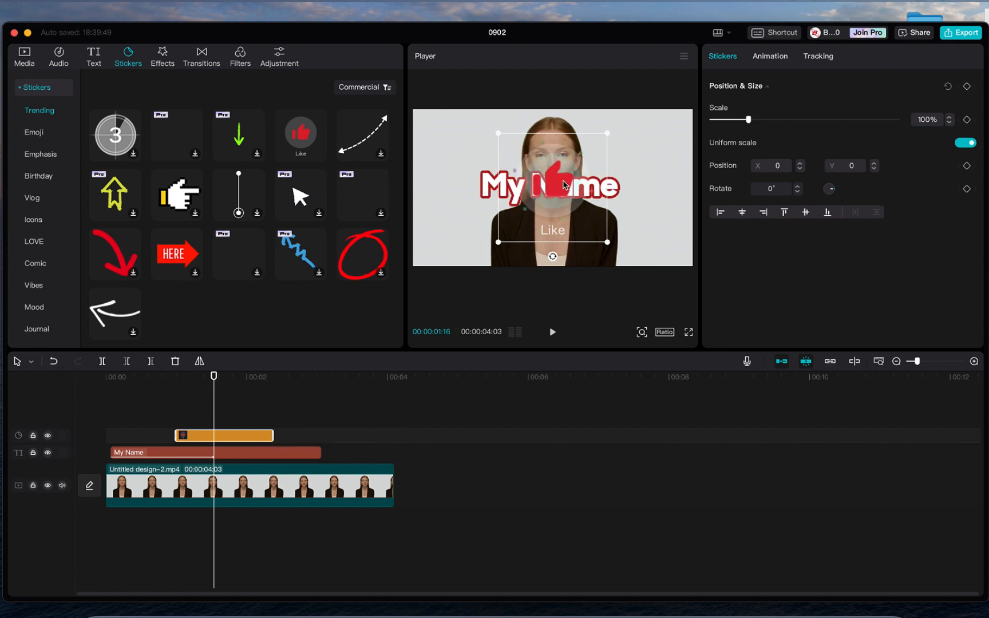
pyautogui.moveTo(563, 184); pyautogui.dragTo(660, 212)
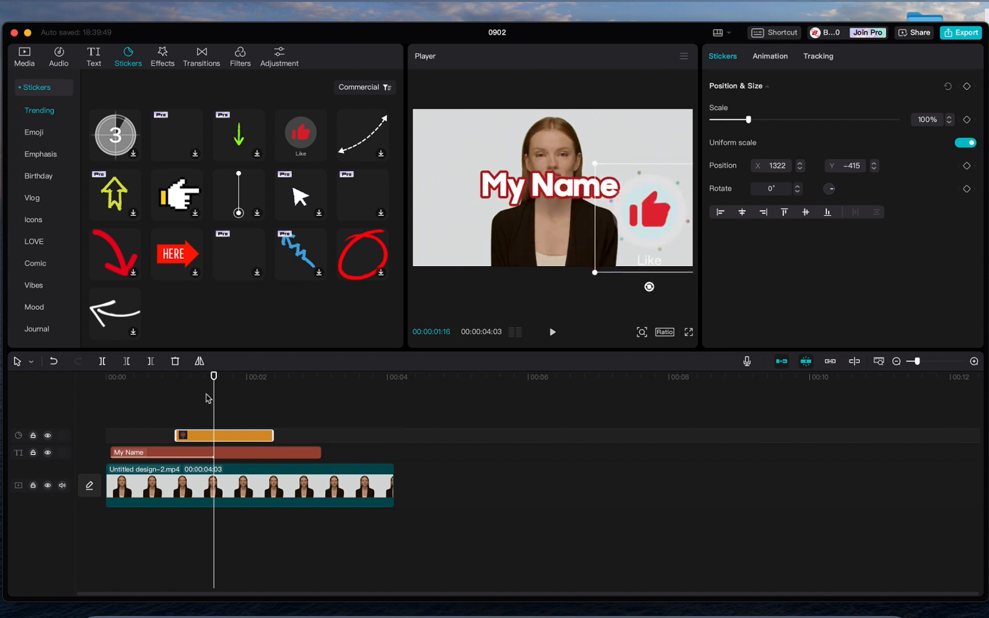
pyautogui.click(183, 400)
pyautogui.click(552, 336)
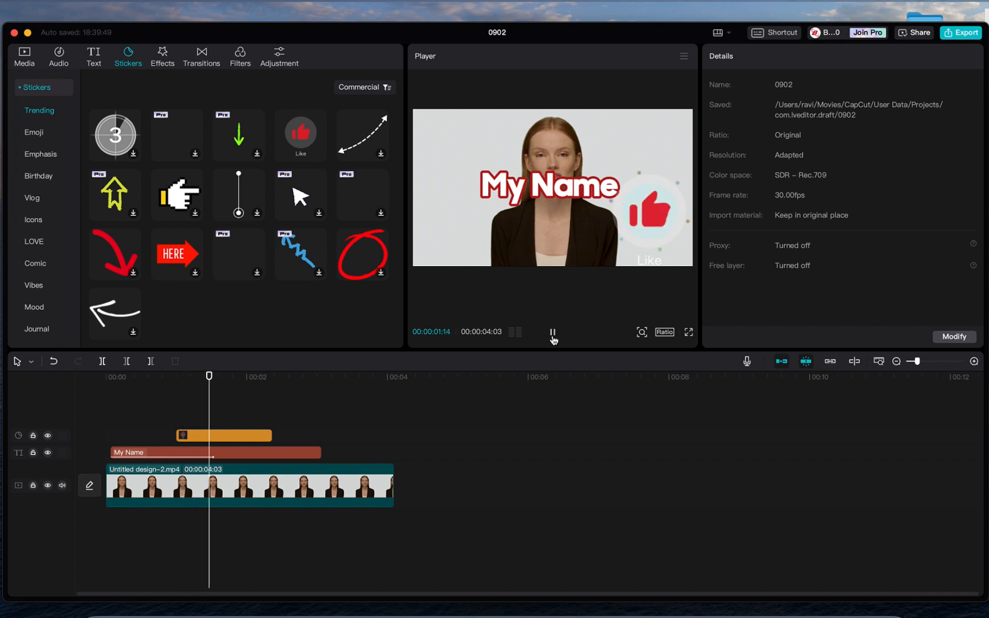
pyautogui.click(552, 336)
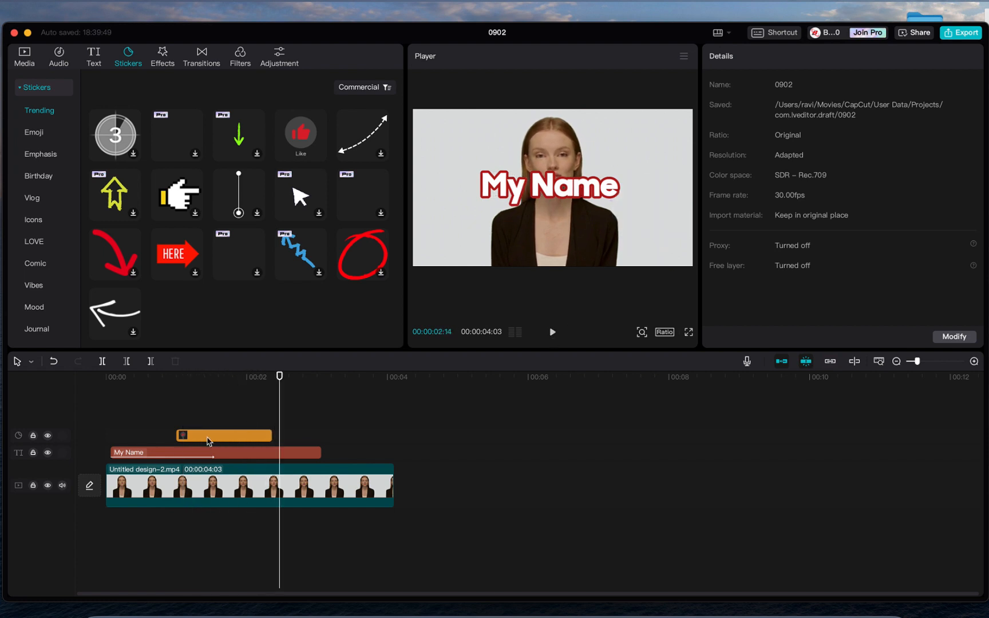
# - Delete the Like sticker and the My Name title from the timeline
pyautogui.click(208, 437)
pyautogui.press('Delete')
pyautogui.click(210, 454)
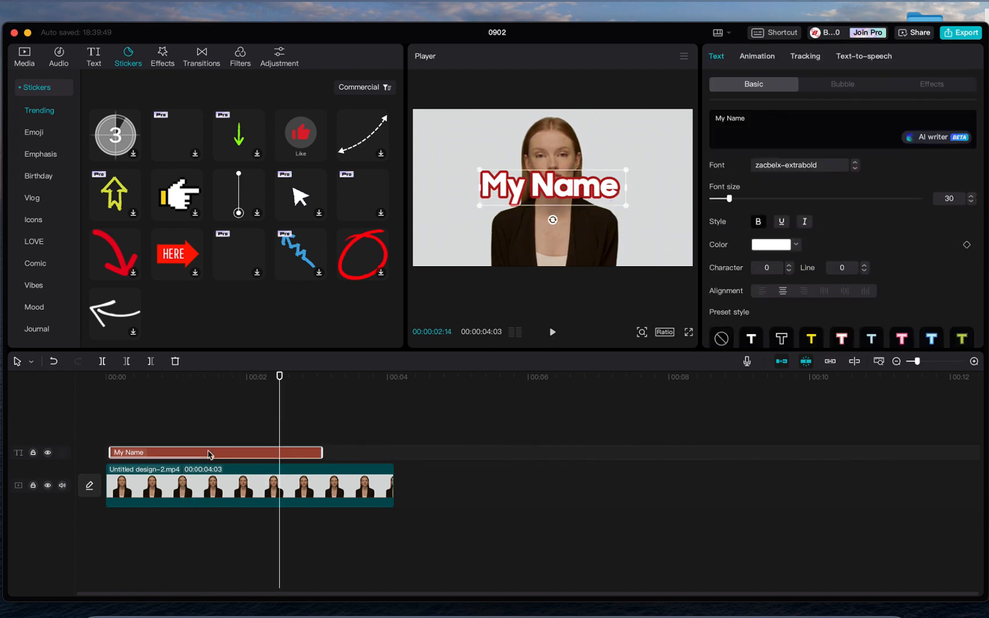
pyautogui.press('Delete')
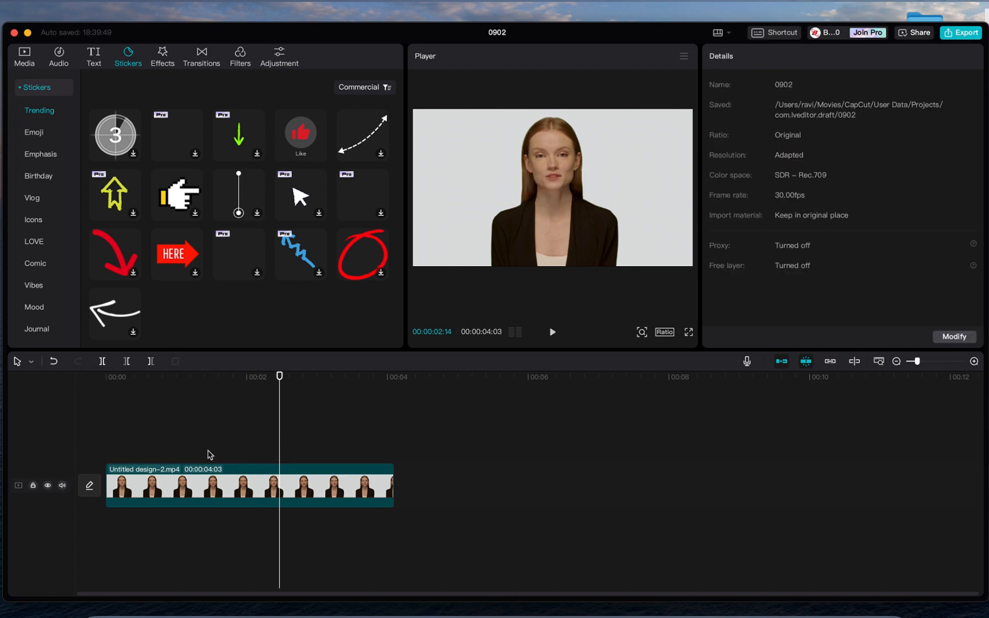
# - Try the Gleam video effect on the clip, preview it, then undo it
pyautogui.click(163, 58)
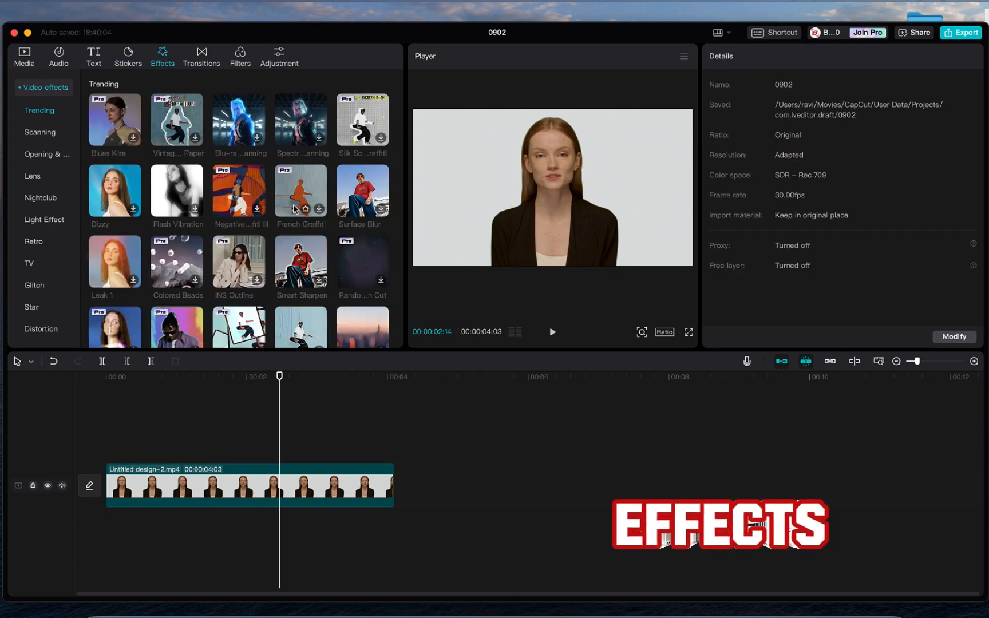
pyautogui.scroll(-5, 294, 209)
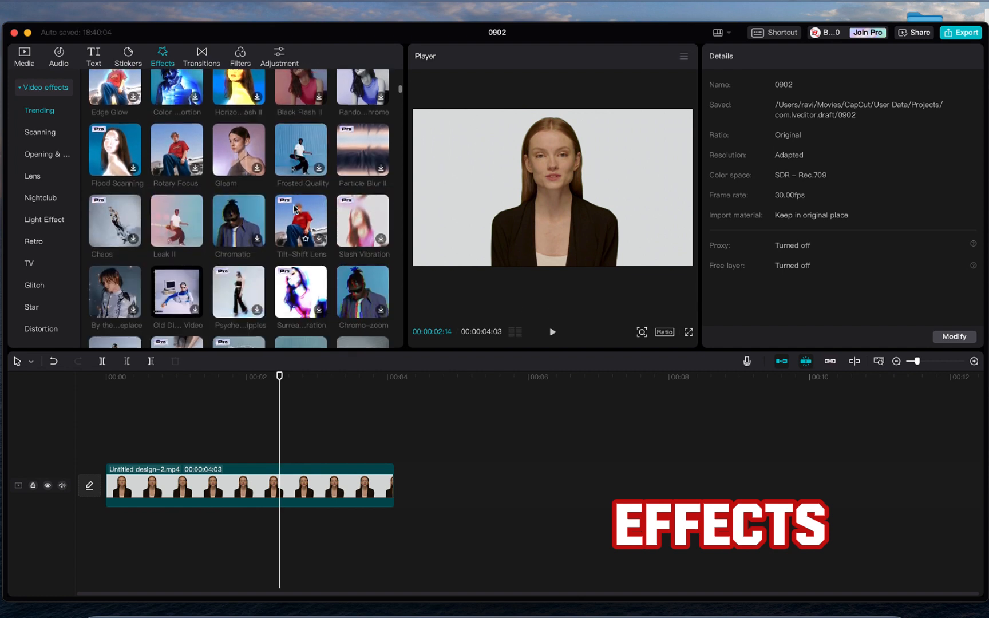
pyautogui.moveTo(247, 112); pyautogui.dragTo(204, 483)
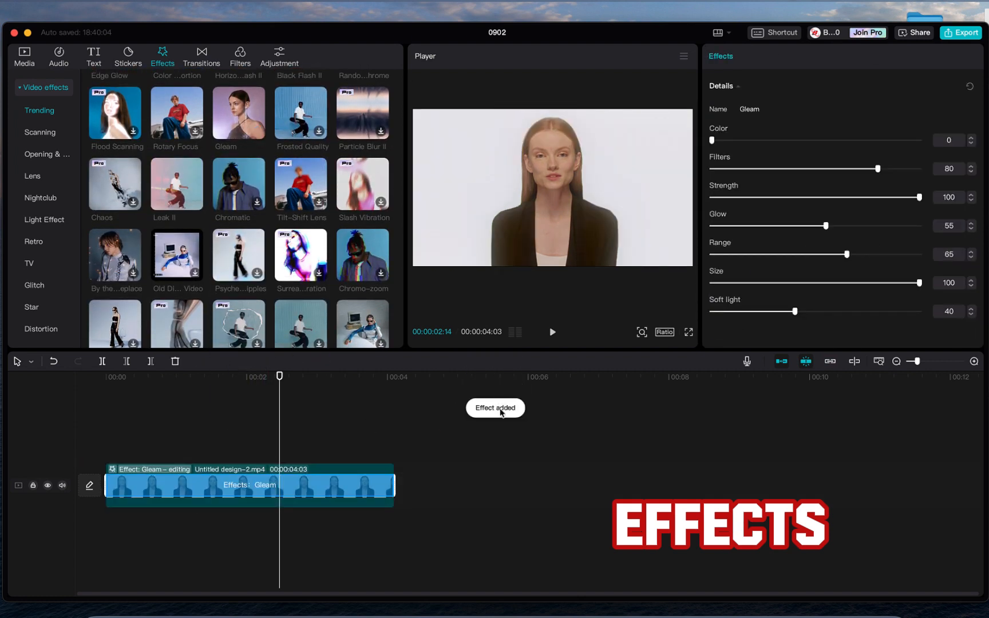
pyautogui.click(136, 422)
pyautogui.click(553, 333)
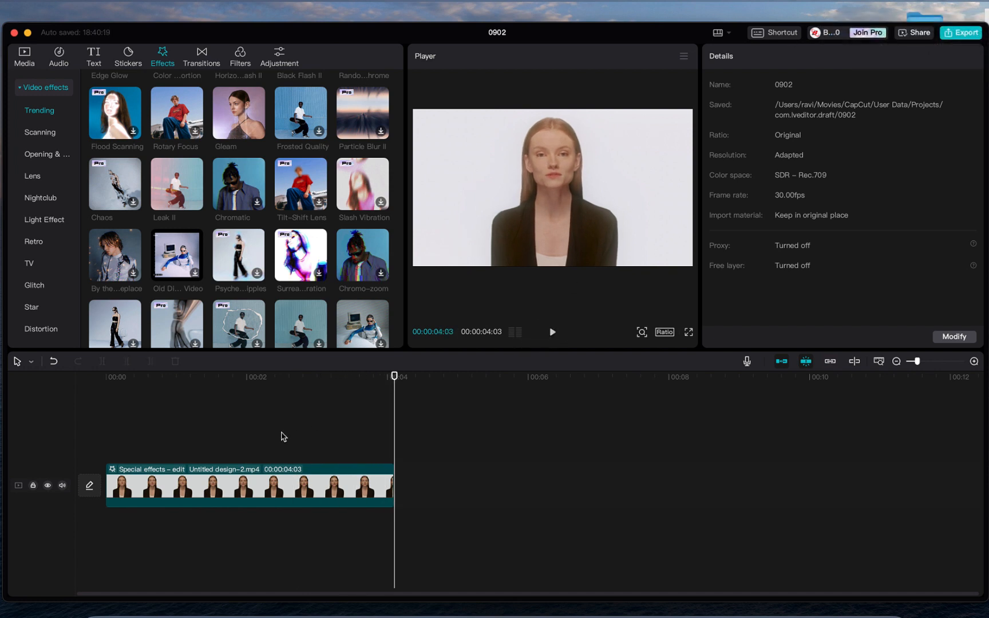
pyautogui.press('super+z')
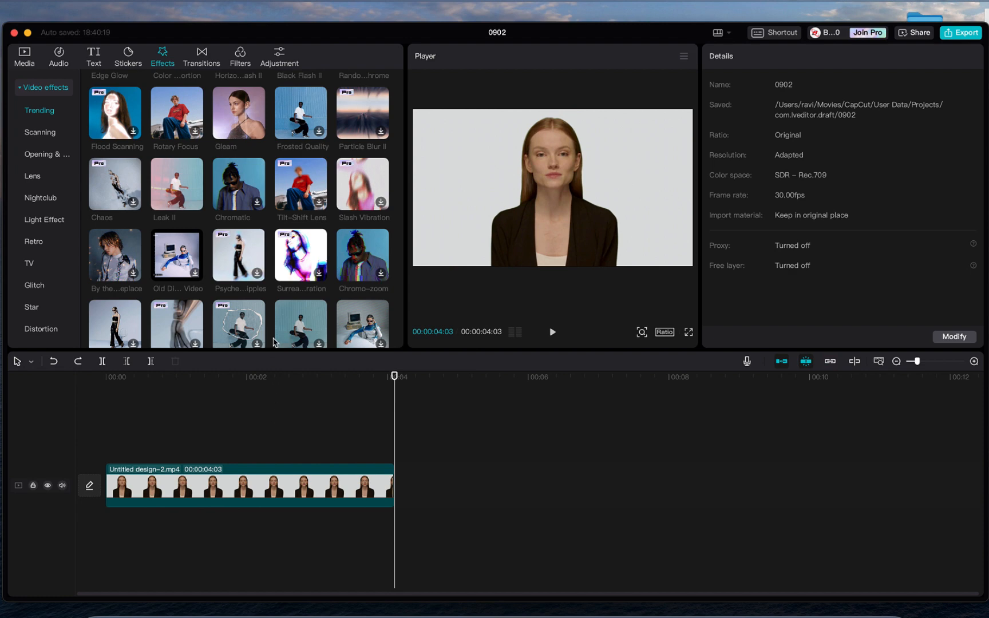
# - Apply the Starlight Fisheye effect to the talking-woman clip, then undo it with Cmd+Z
pyautogui.scroll(-10, 255, 231)
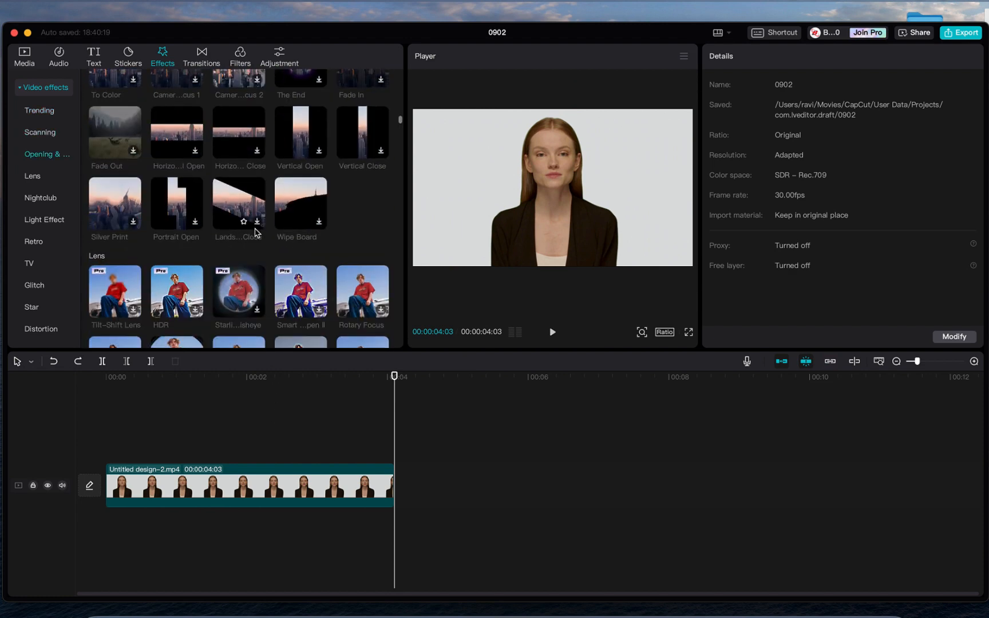
pyautogui.scroll(-2, 255, 231)
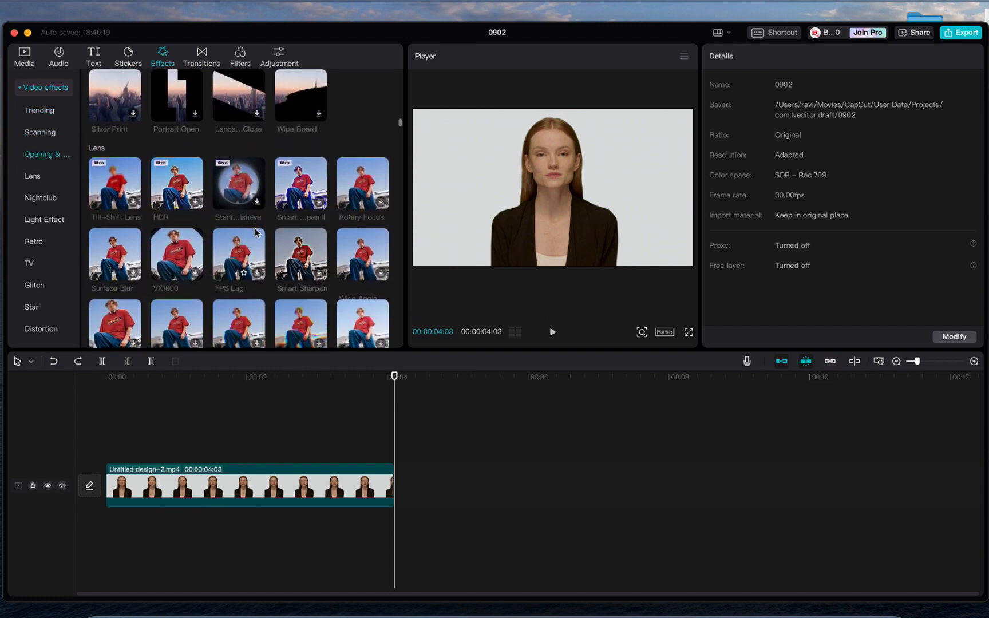
pyautogui.moveTo(238, 184); pyautogui.dragTo(194, 473)
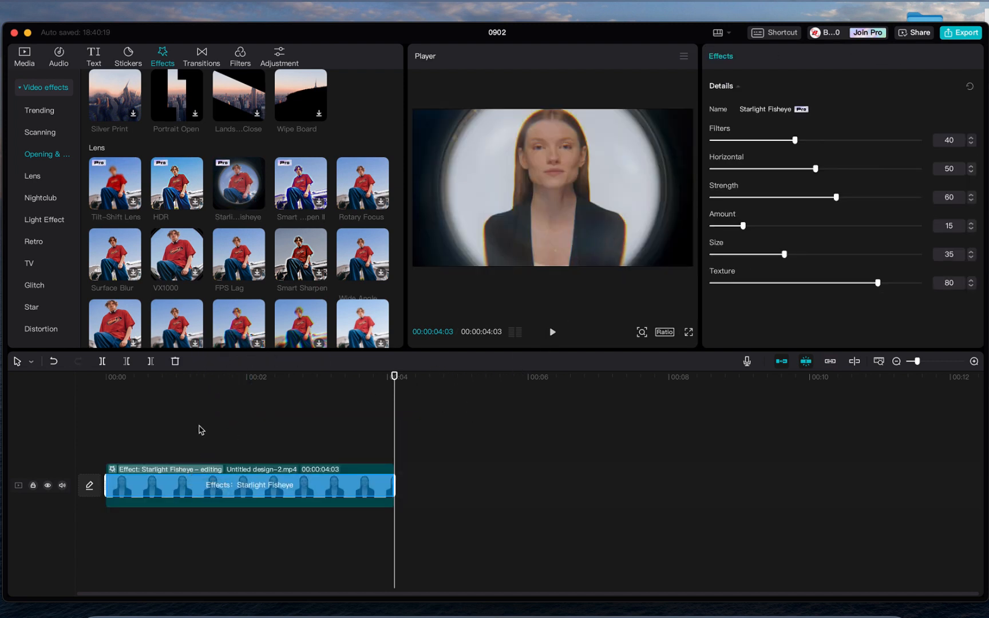
pyautogui.press('super+z')
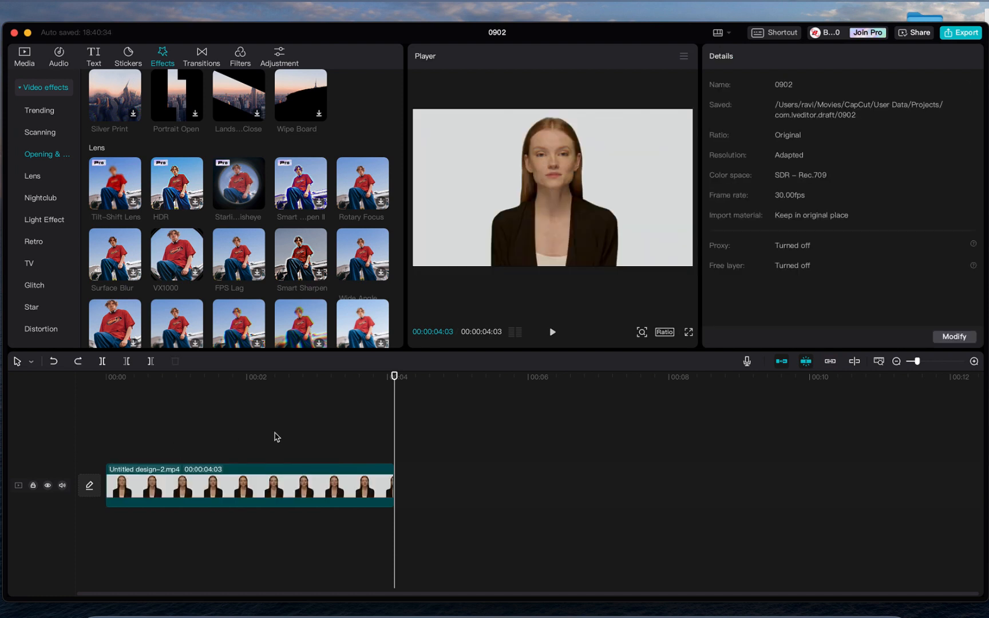
pyautogui.scroll(-10, 38, 236)
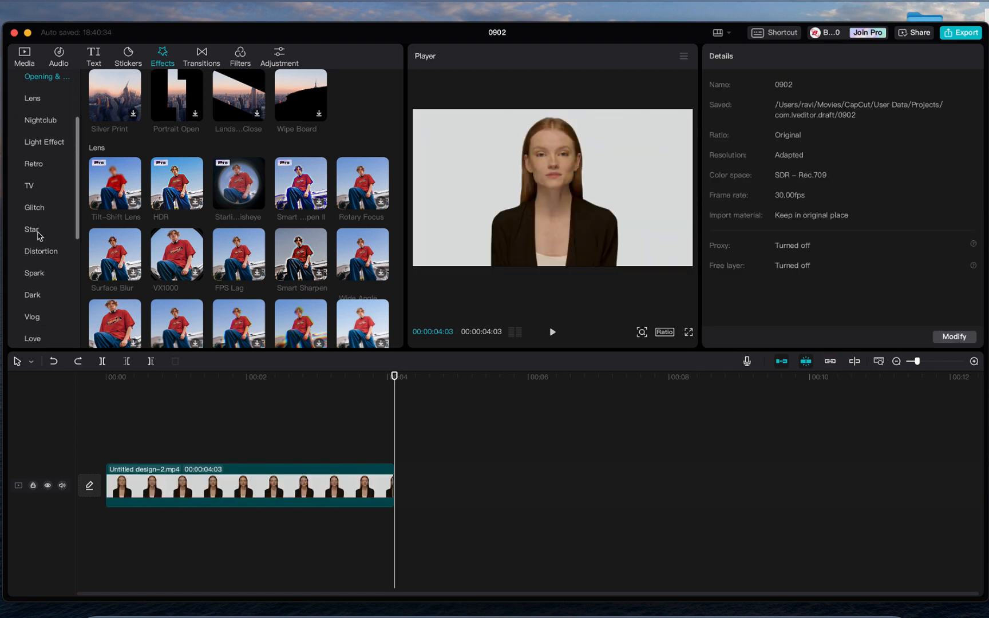
pyautogui.scroll(10, 38, 236)
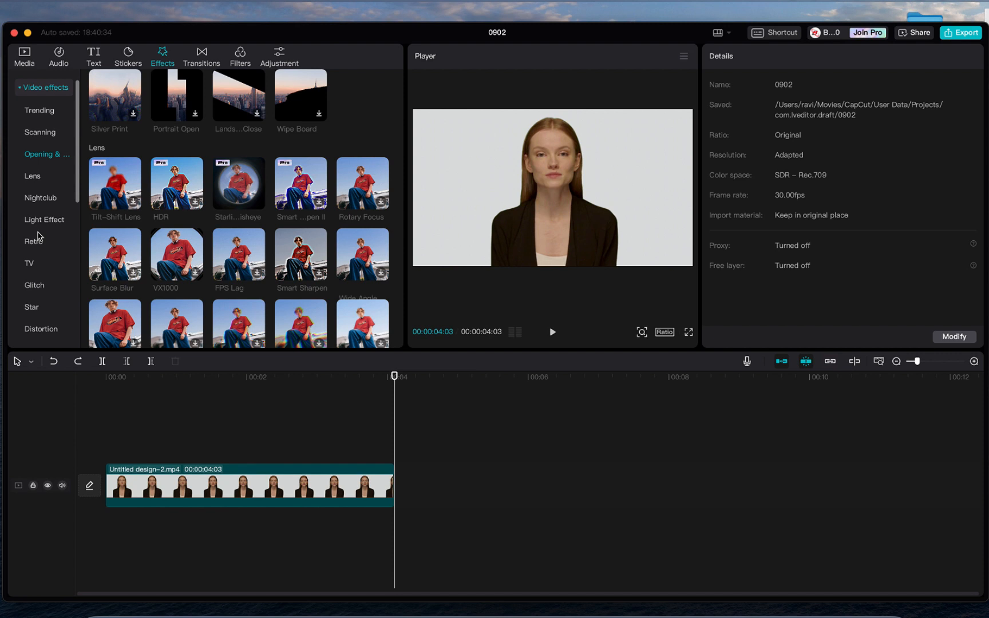
# - Split the clip at about 2 seconds into 00:00:02:02 and 00:00:02:01 pieces
pyautogui.click(203, 59)
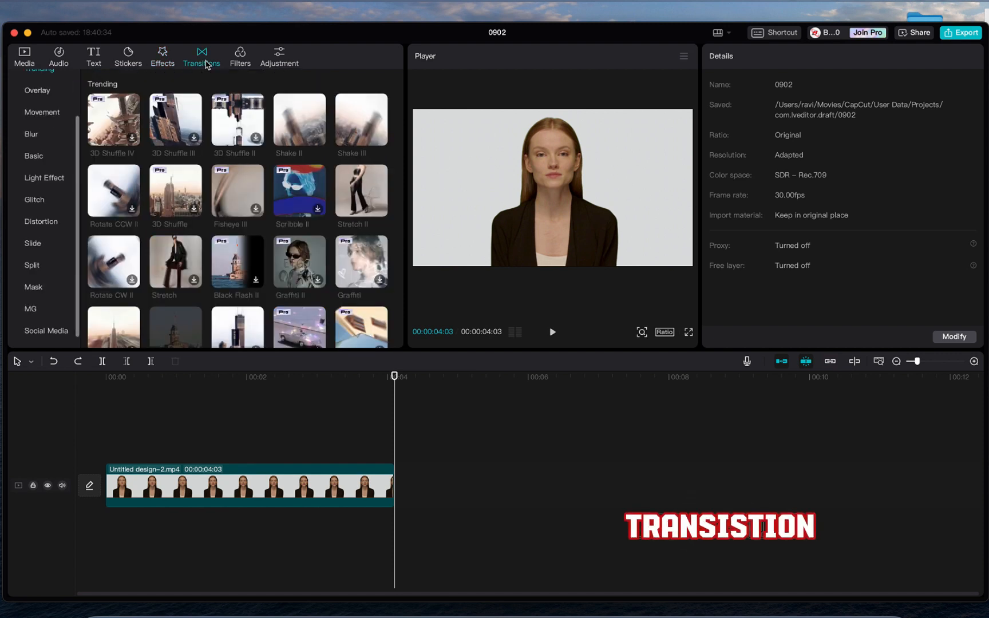
pyautogui.click(252, 398)
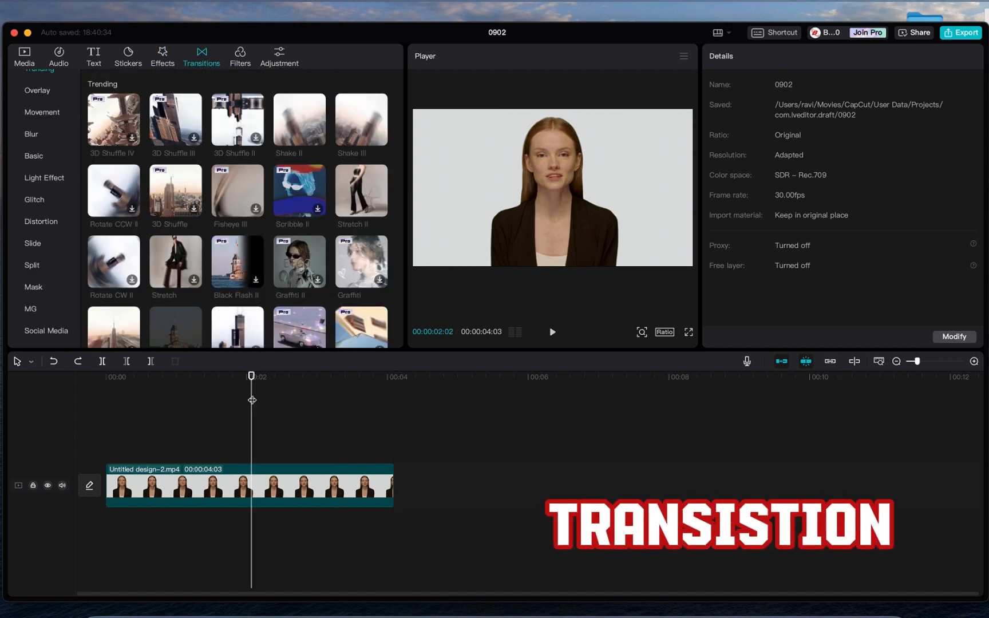
pyautogui.click(104, 362)
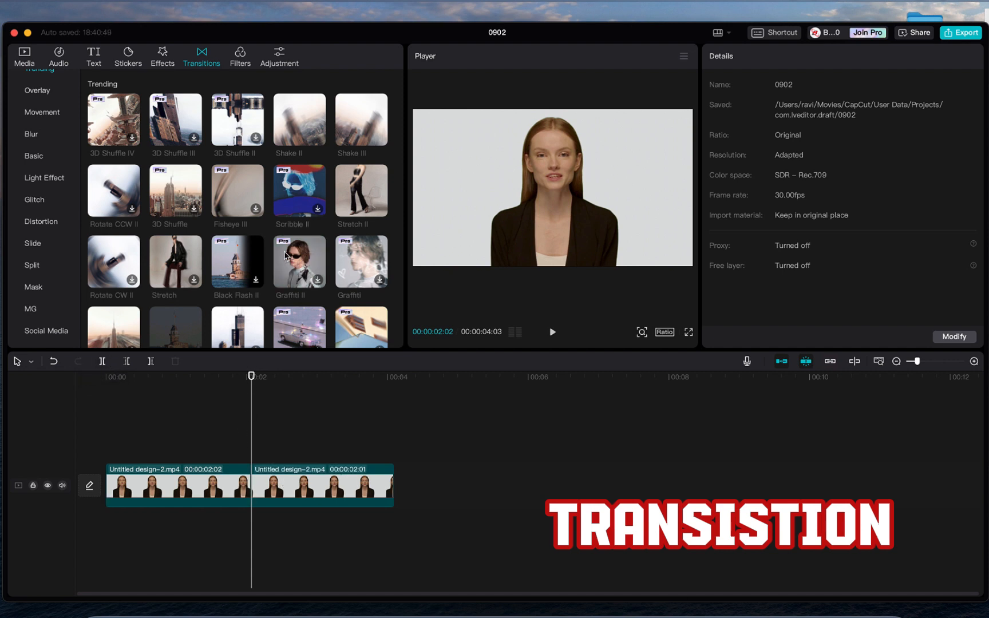
# - Add the Pull the screen left transition between the pieces, preview it, then delete it
pyautogui.scroll(-5, 285, 257)
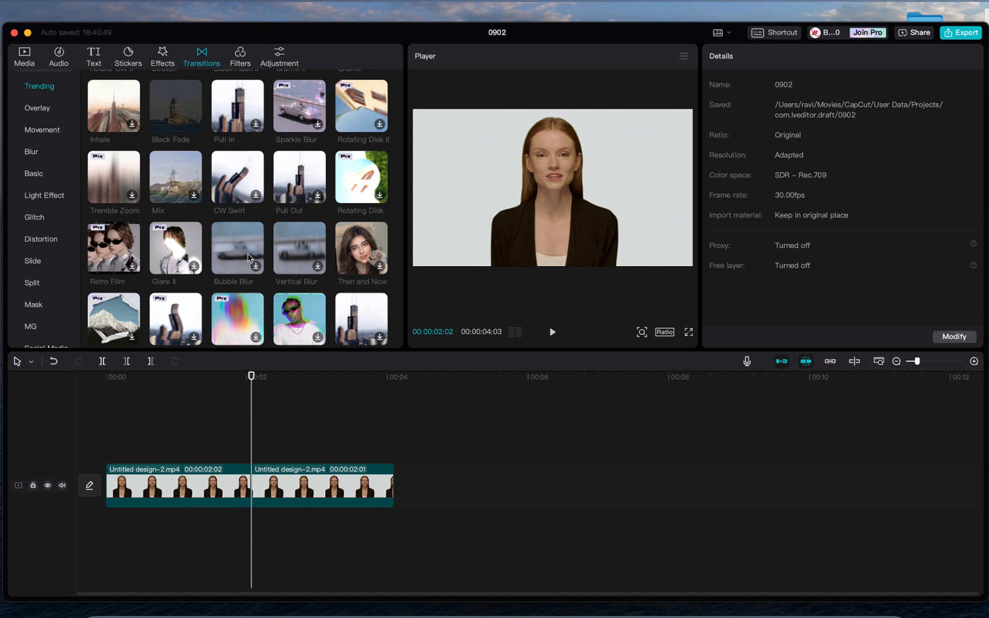
pyautogui.scroll(-3, 316, 286)
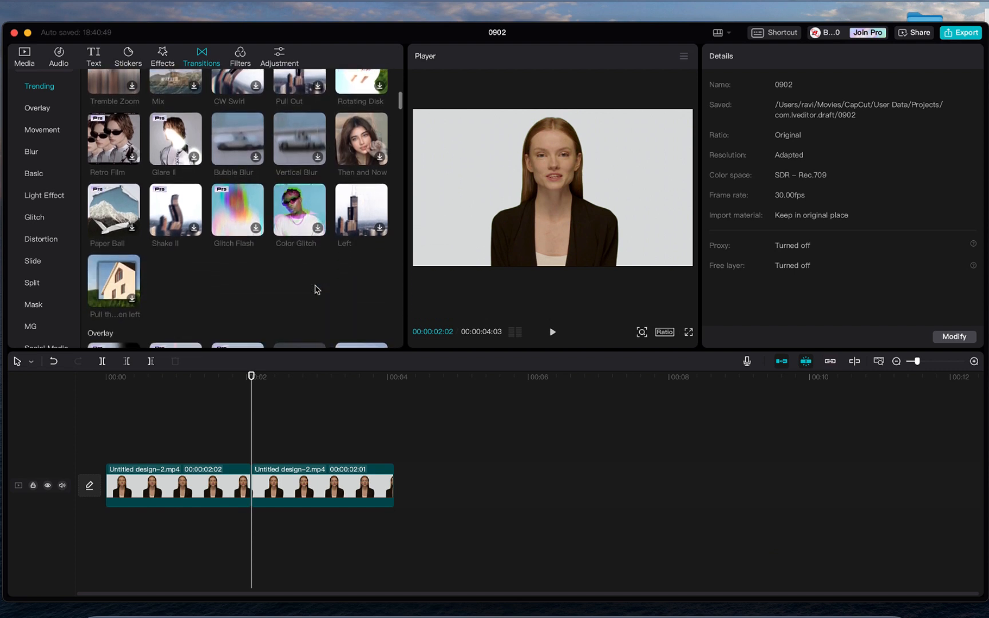
pyautogui.scroll(-5, 309, 287)
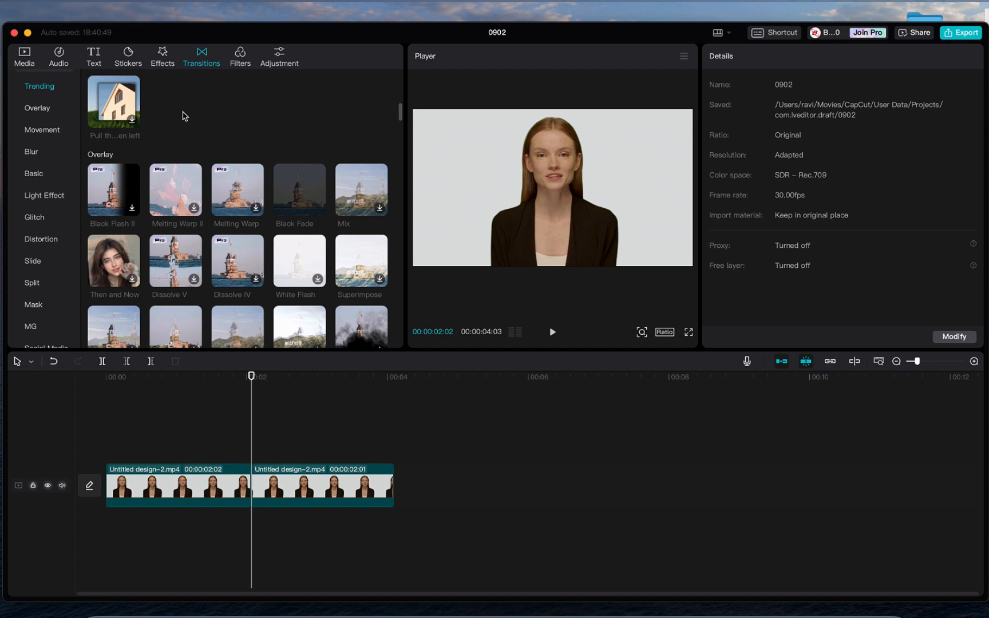
pyautogui.scroll(1, 184, 116)
pyautogui.moveTo(126, 141); pyautogui.dragTo(250, 486)
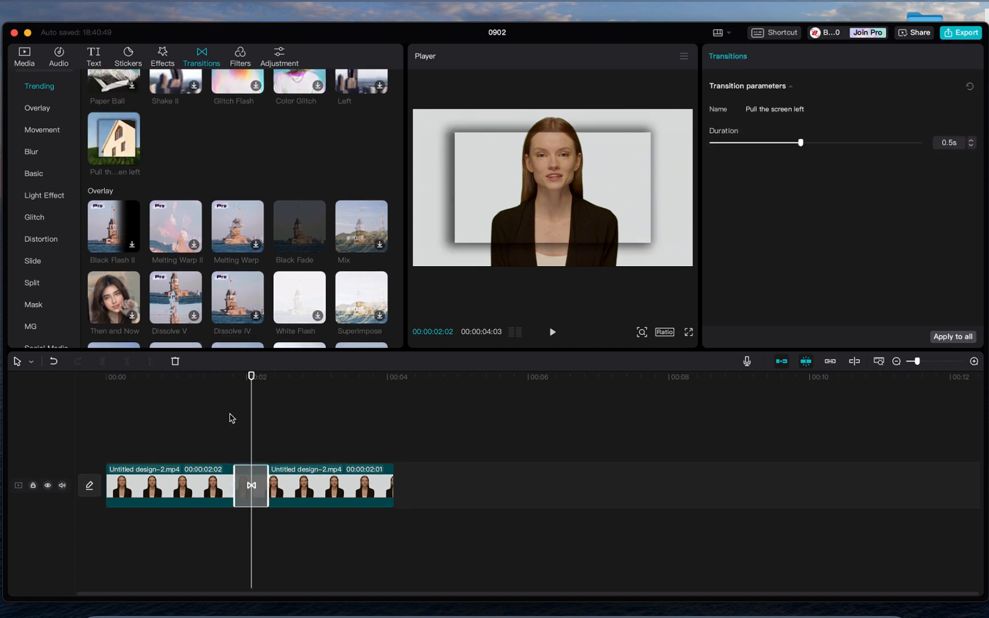
pyautogui.click(231, 418)
pyautogui.click(553, 333)
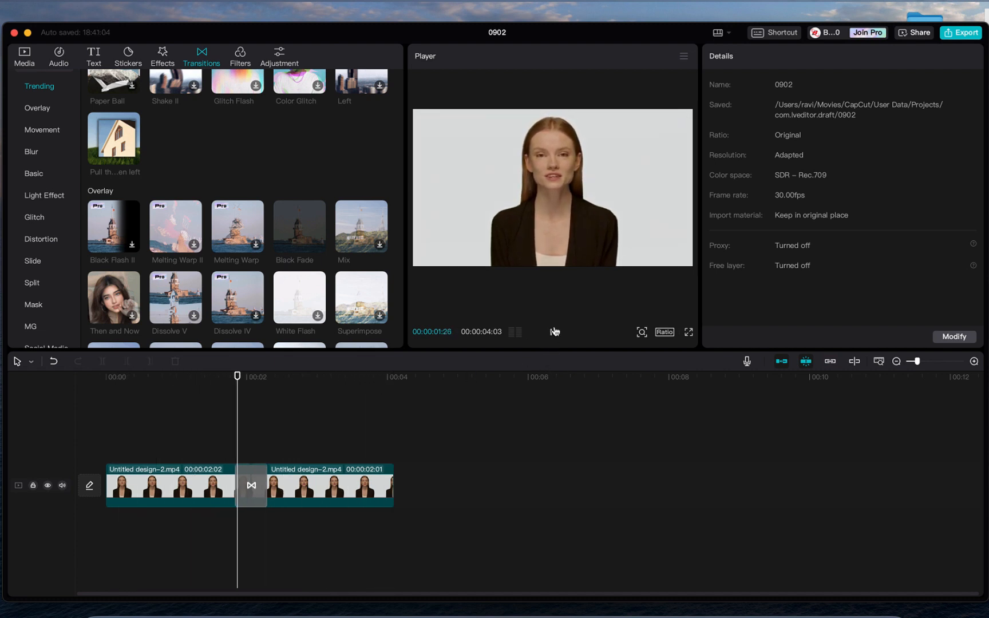
pyautogui.click(251, 483)
pyautogui.press('Delete')
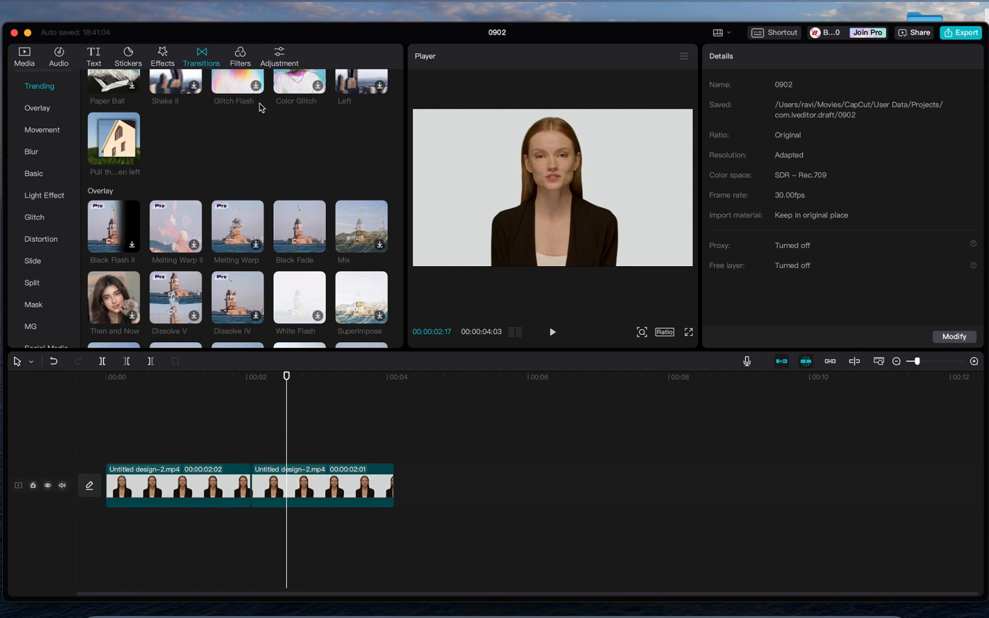
# - Apply the Tan filter to both clip pieces in the Filters library, then undo it
pyautogui.click(242, 59)
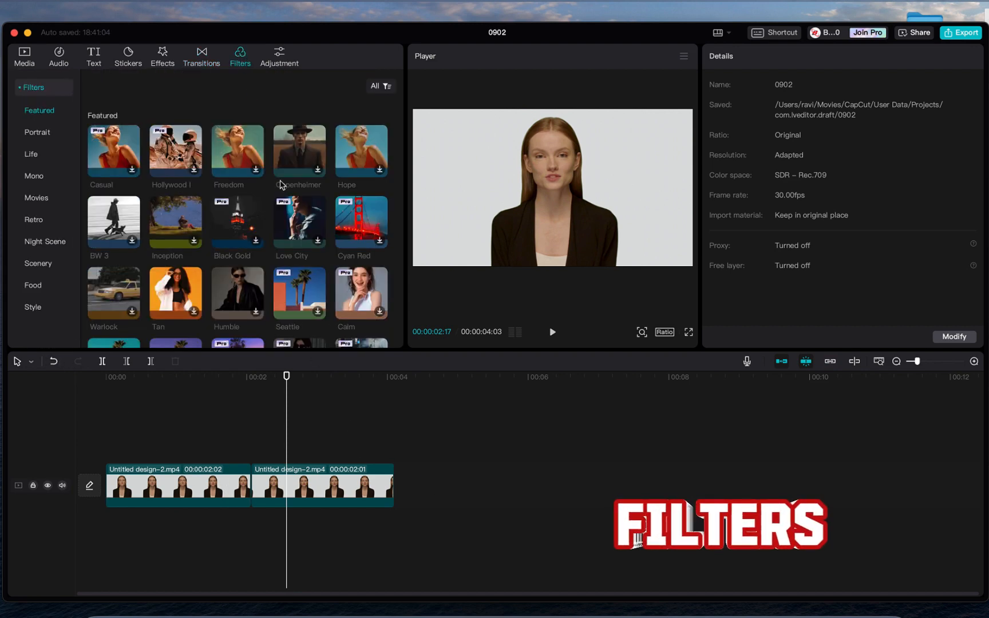
pyautogui.scroll(-3, 305, 271)
pyautogui.scroll(-2, 305, 271)
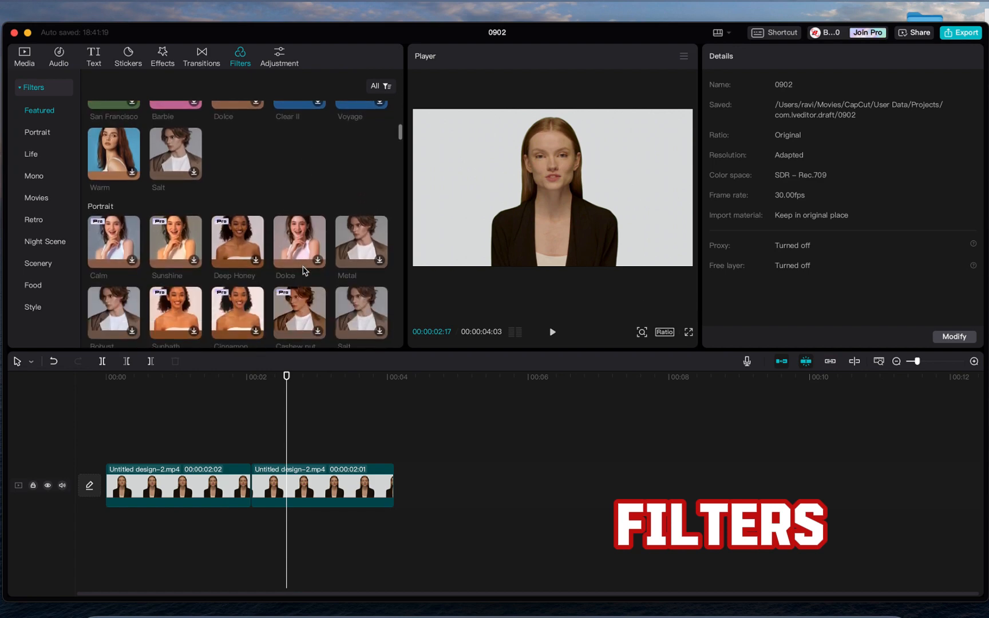
pyautogui.scroll(-10, 305, 271)
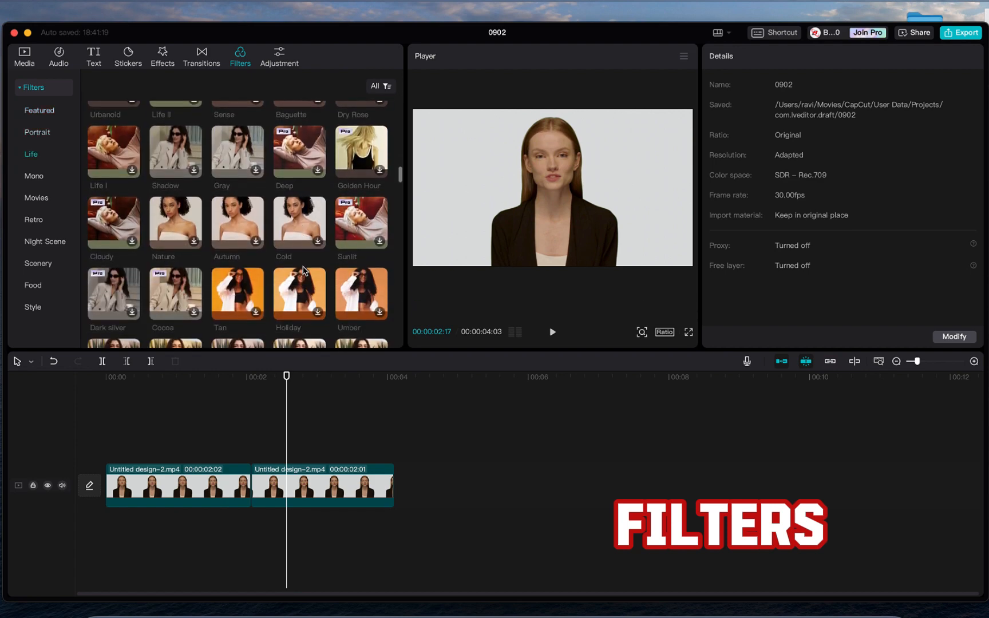
pyautogui.scroll(2, 305, 270)
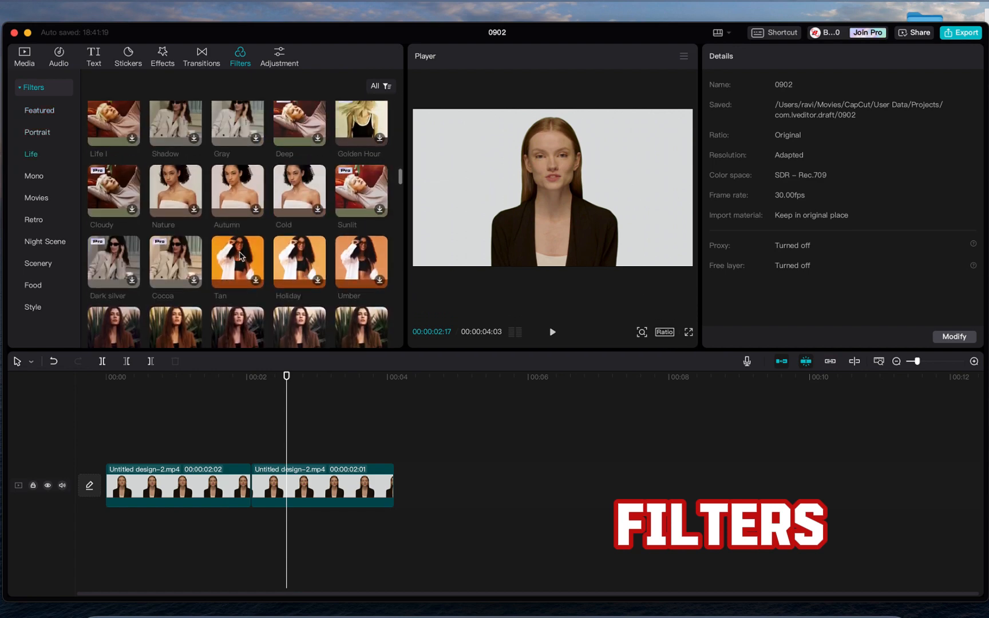
pyautogui.moveTo(239, 256); pyautogui.dragTo(181, 485)
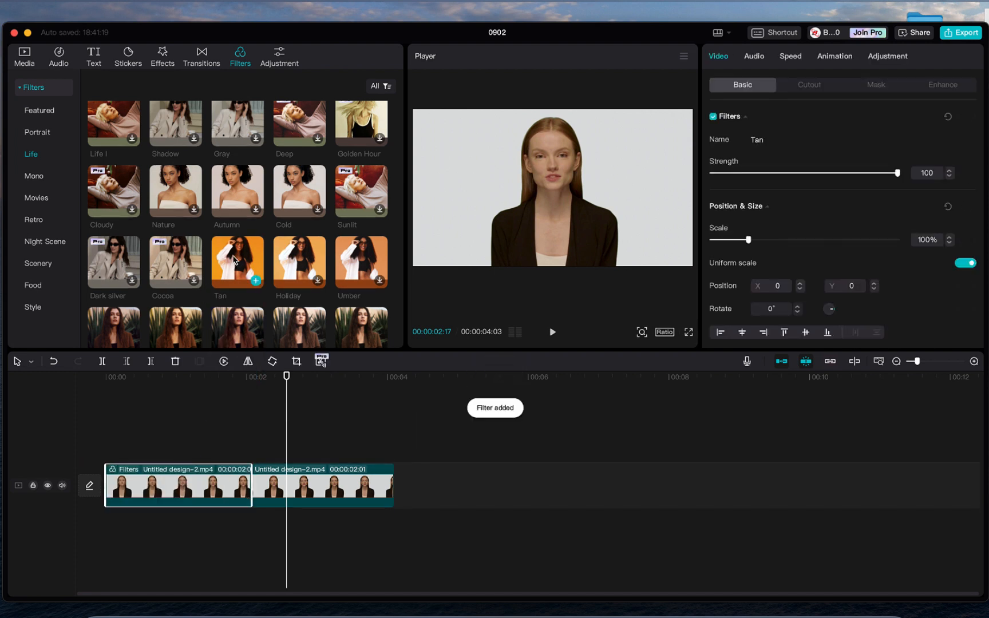
pyautogui.moveTo(234, 259); pyautogui.dragTo(271, 487)
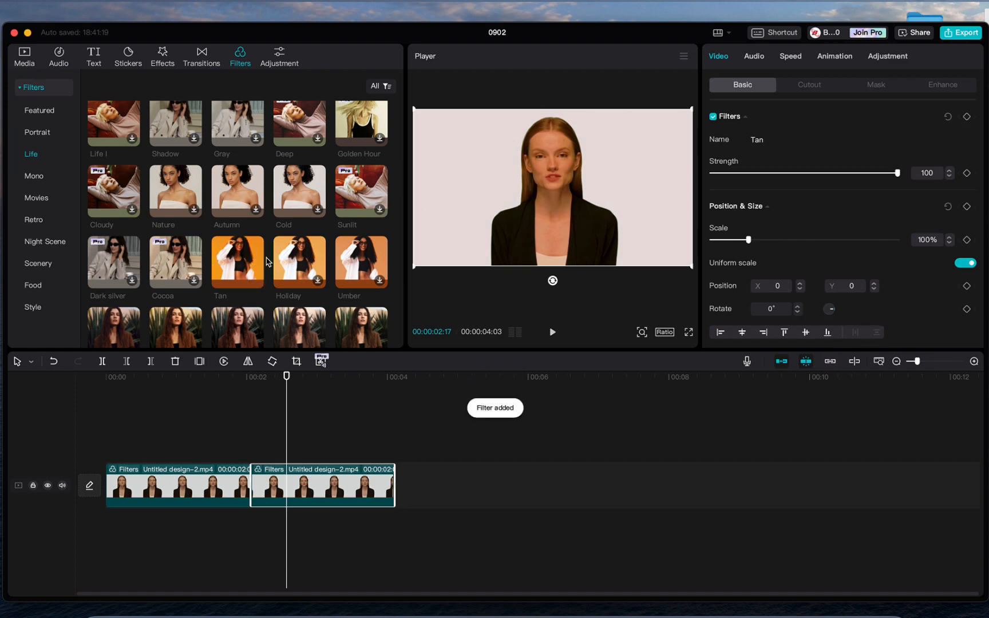
pyautogui.press('super+z')
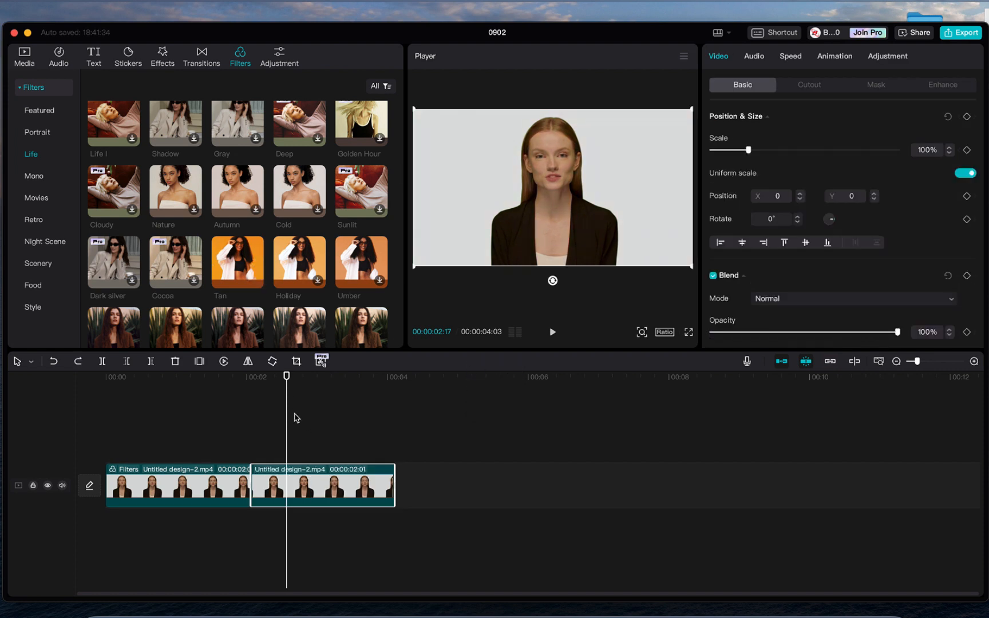
# - Show the Adjustment library with Custom adjustment, deselect the clip and return the playhead to the start
pyautogui.click(279, 59)
pyautogui.moveTo(113, 140)
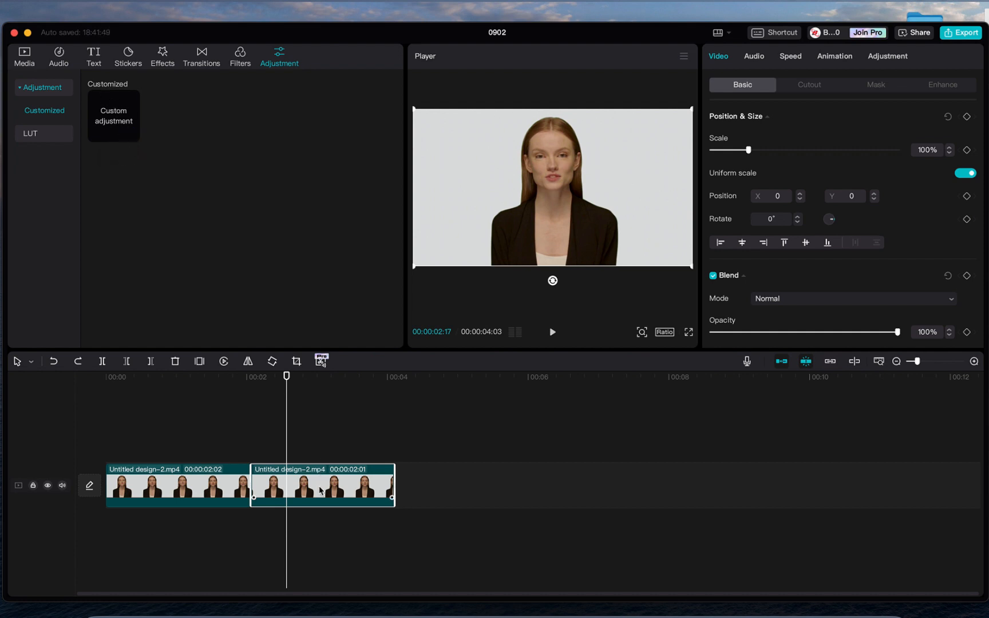
pyautogui.click(253, 535)
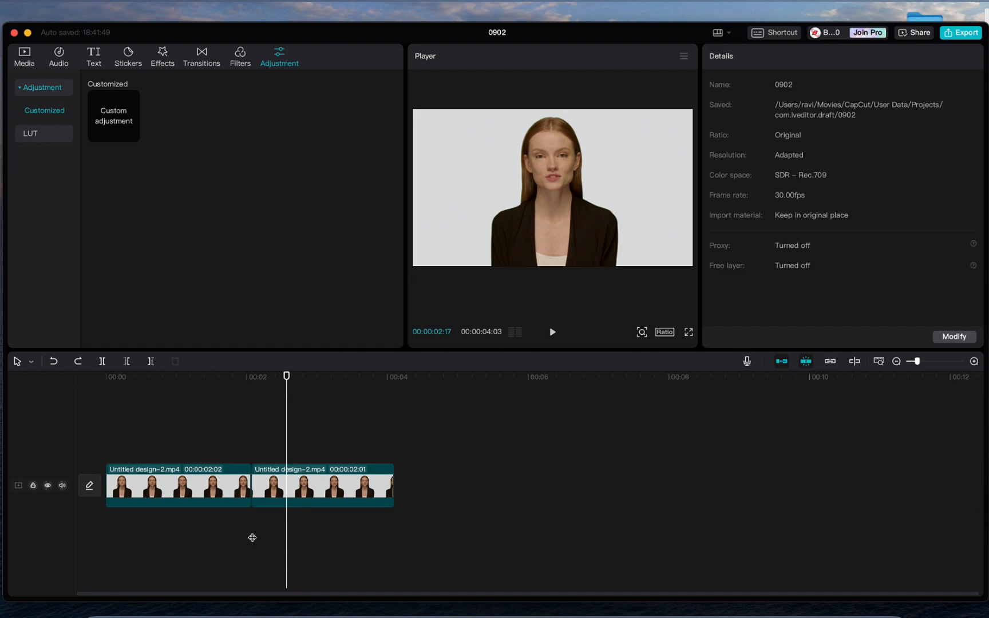
pyautogui.click(114, 406)
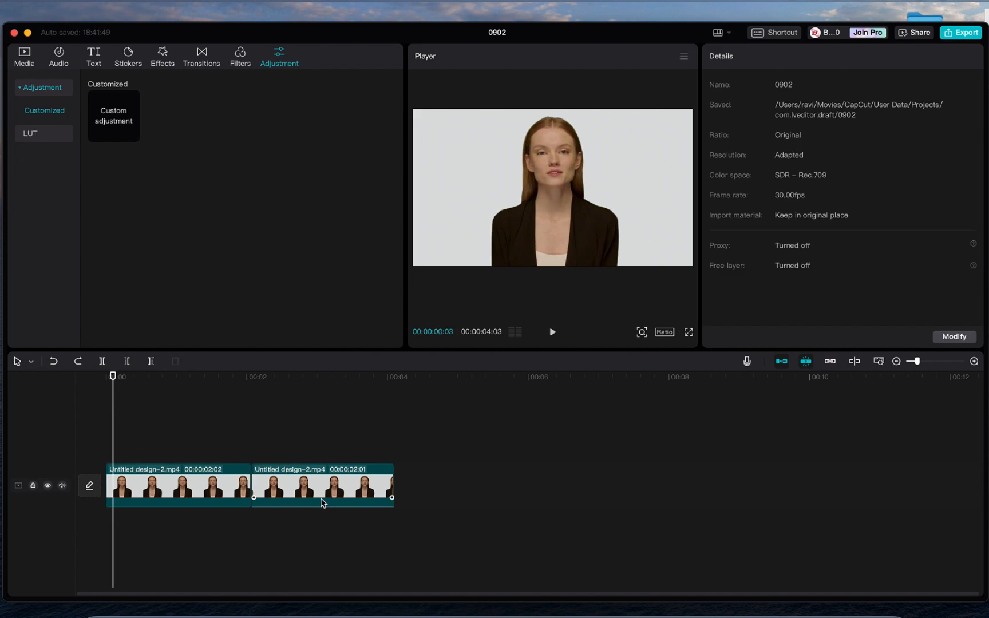